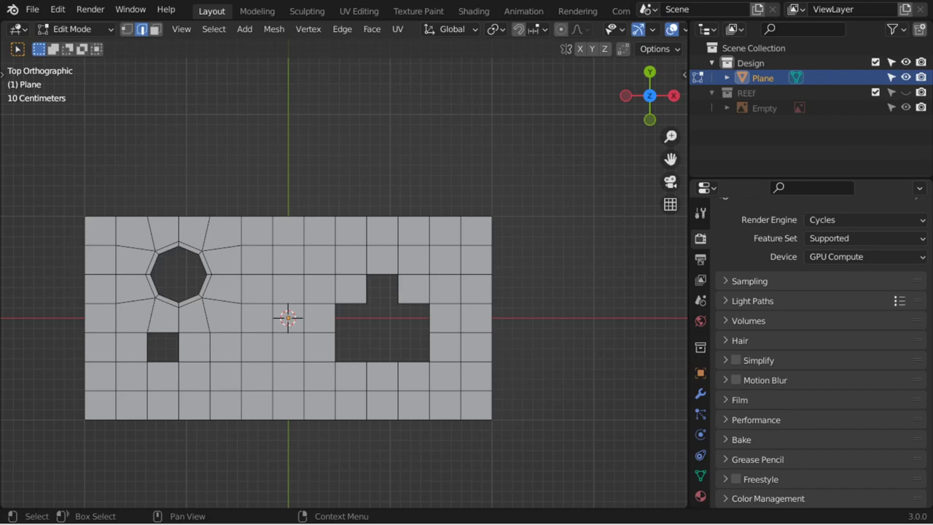
Fill the octagonal and small square holes with single faces
{"action": "left_click_drag", "start_coordinate": [587, 296], "coordinate": [632, 274]}
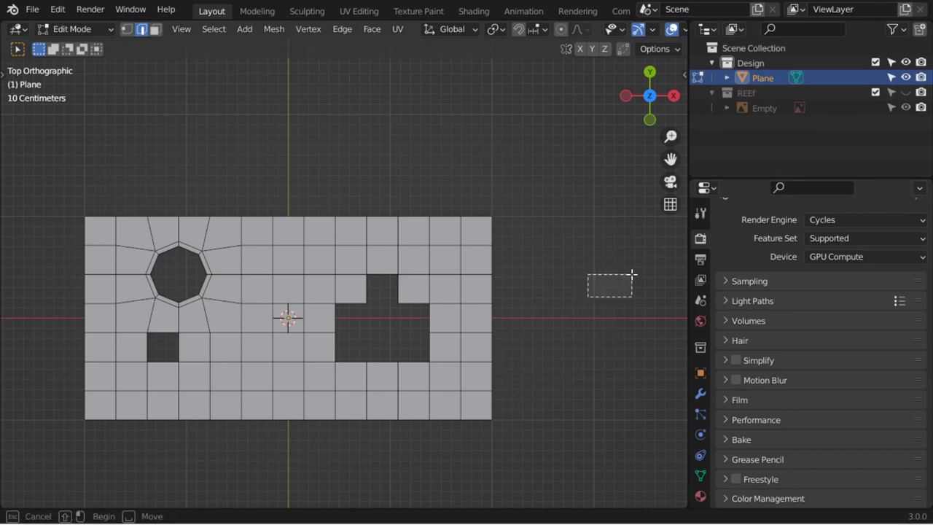
{"action": "middle_click_drag", "start_coordinate": [537, 299], "coordinate": [637, 284], "text": "shift"}
{"action": "scroll", "coordinate": [616, 298], "scroll_direction": "up", "scroll_amount": 1}
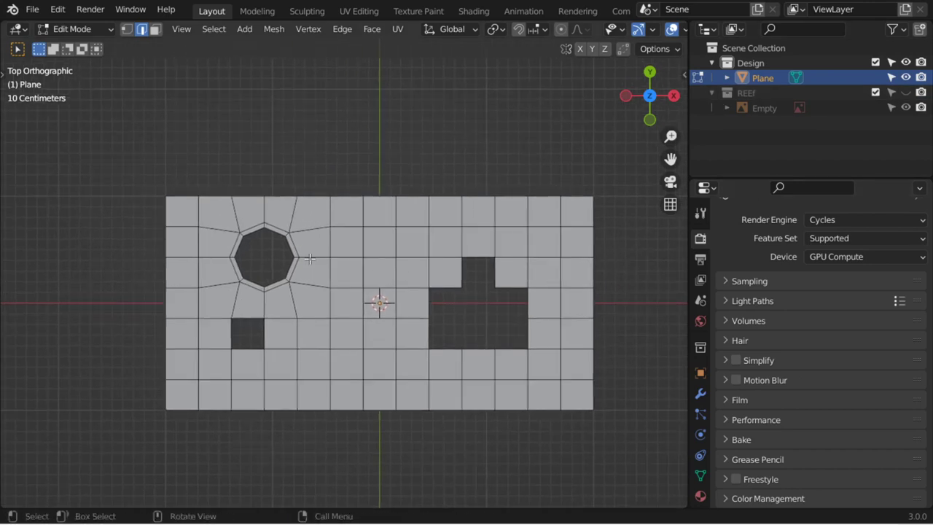
{"action": "left_click", "coordinate": [290, 267], "text": "alt"}
{"action": "key", "text": "f"}
{"action": "left_click", "coordinate": [255, 319], "text": "alt"}
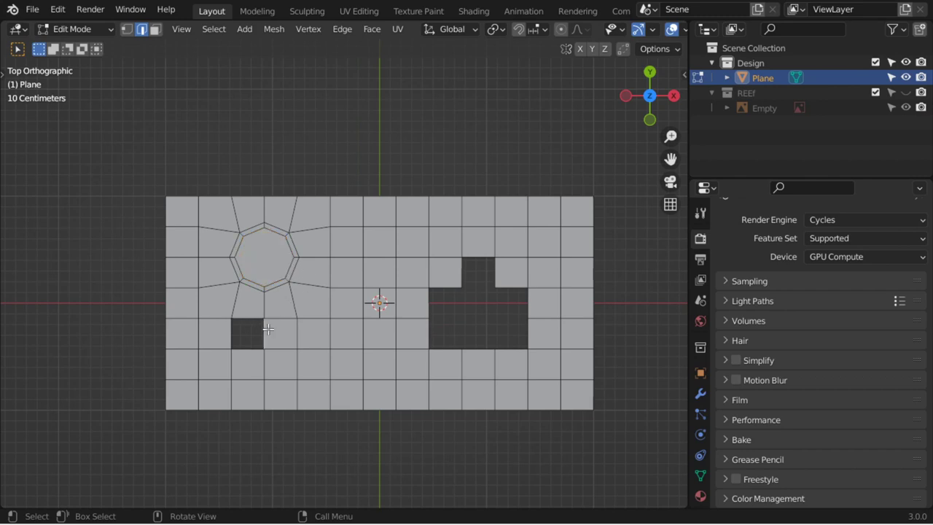
{"action": "key", "text": "f"}
Fill the notched rectangular hole with one face, then undo all three fills
{"action": "left_click", "coordinate": [528, 313], "text": "alt"}
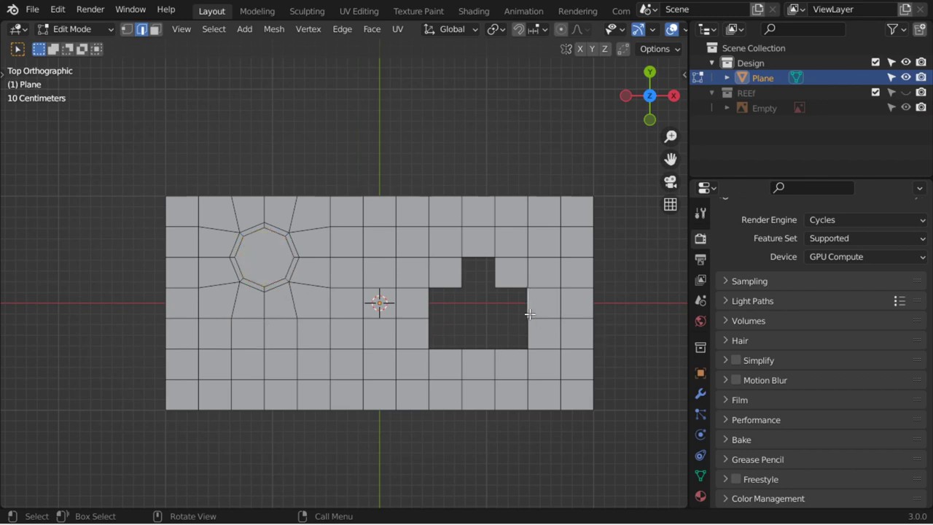
{"action": "left_click", "coordinate": [496, 276], "text": "alt+shift"}
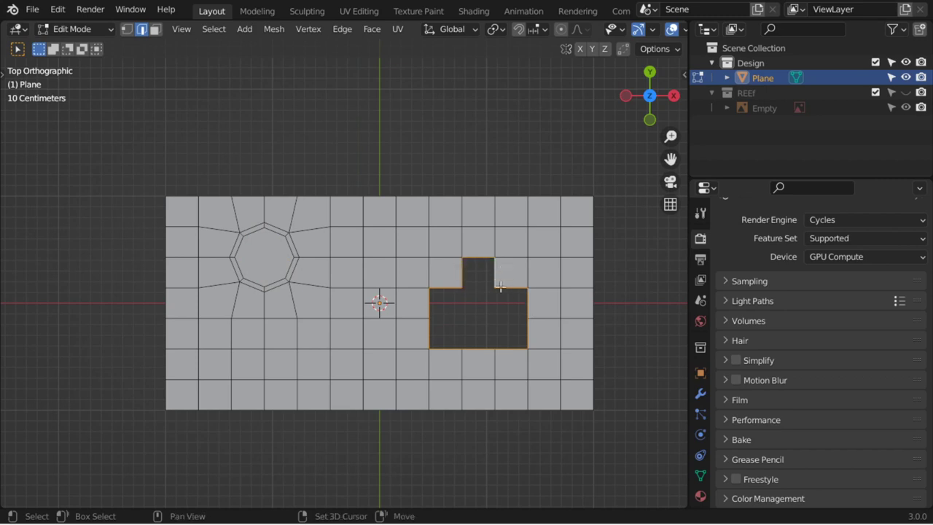
{"action": "key", "text": "f"}
{"action": "key", "text": "ctrl+z"}
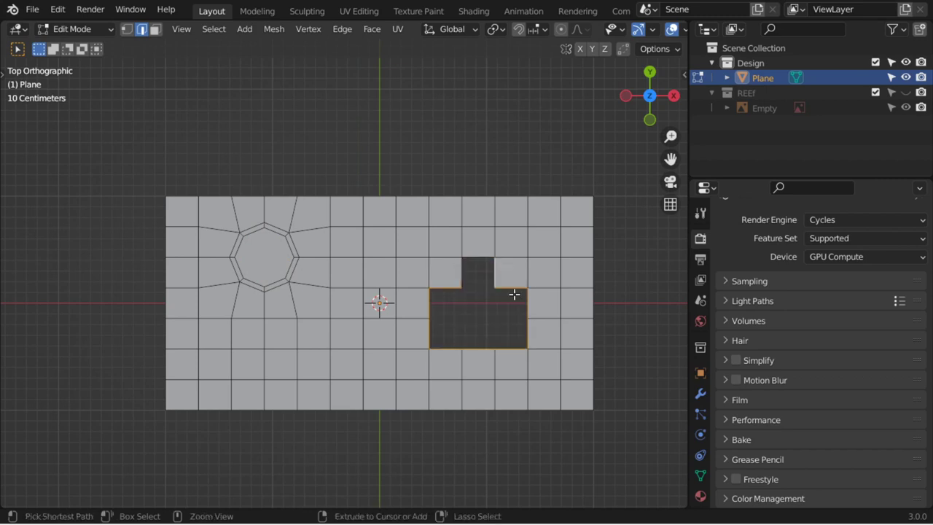
{"action": "key", "text": "ctrl+z"}
{"action": "key", "text": "ctrl+z"}
{"action": "key", "text": "ctrl+shift+z"}
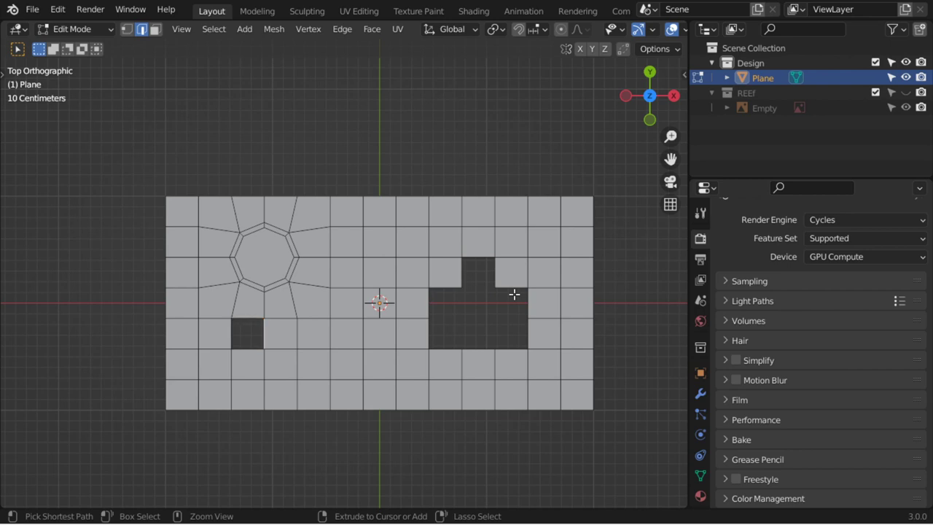
{"action": "key", "text": "ctrl+shift+z"}
{"action": "key", "text": "ctrl+shift+z"}
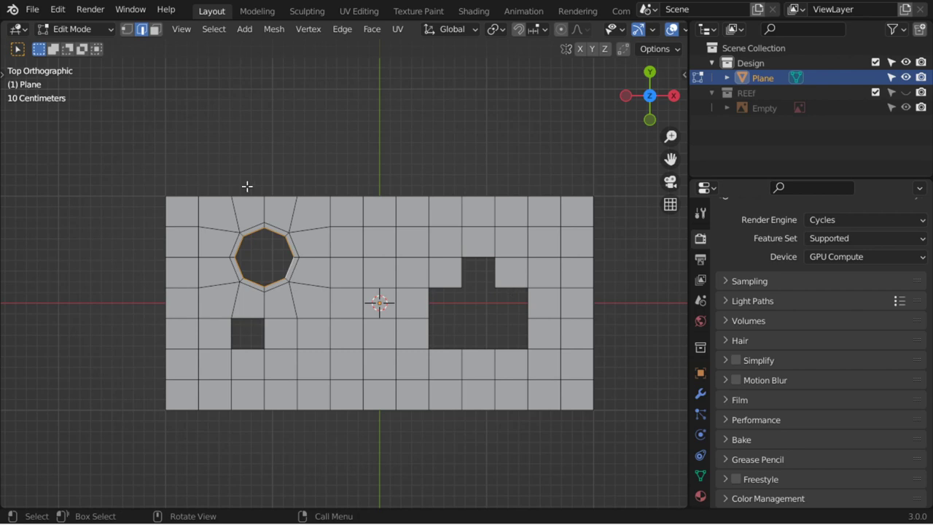
Try Fill Holes on the current selection and show its settings
{"action": "left_click", "coordinate": [276, 31]}
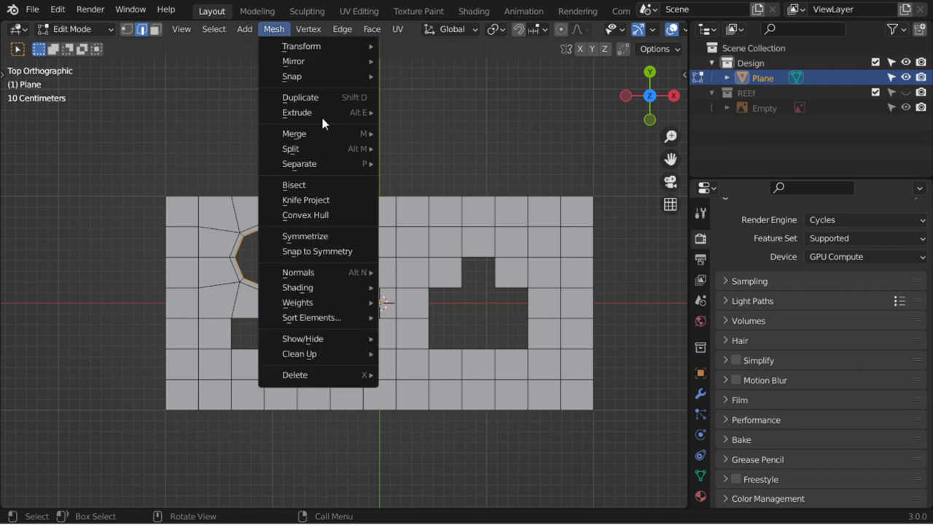
{"action": "key", "text": "F3"}
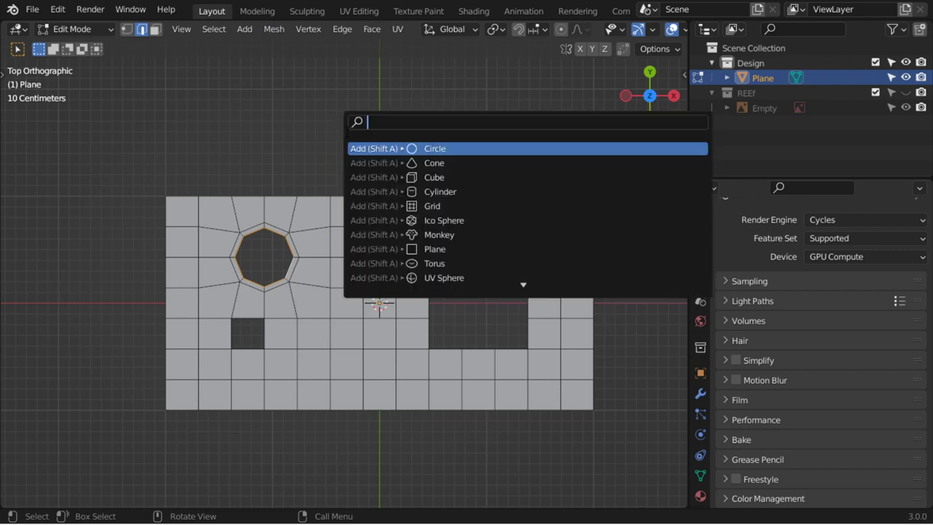
{"action": "type", "text": "fill"}
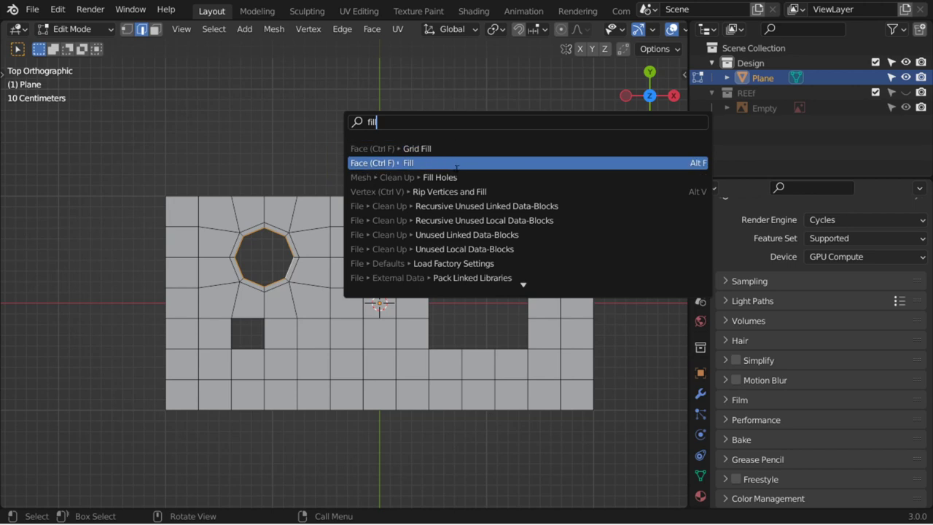
{"action": "left_click", "coordinate": [449, 177]}
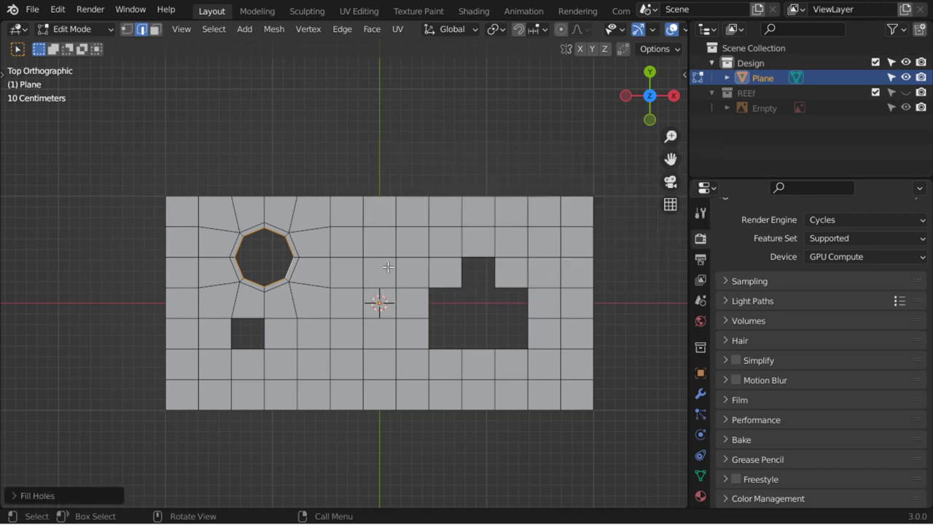
{"action": "left_click", "coordinate": [76, 497]}
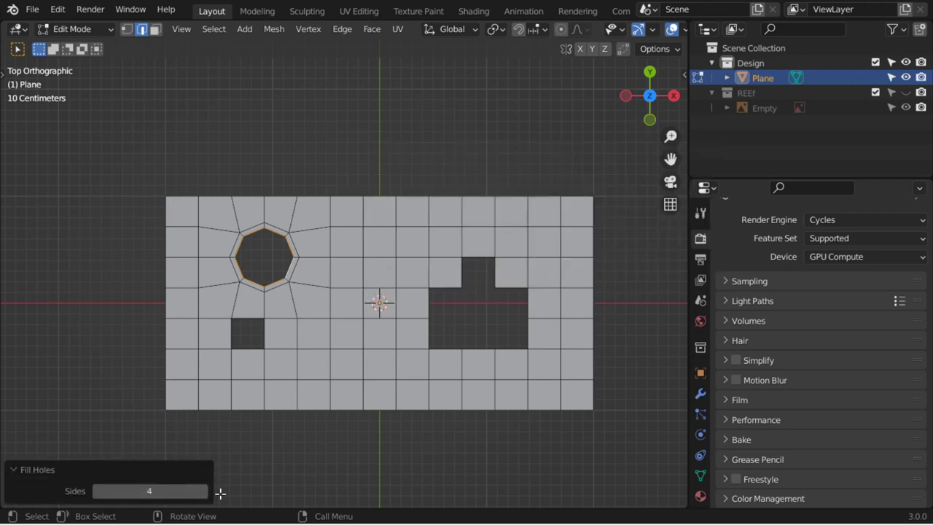
Select the whole mesh and run Fill Holes on it
{"action": "key", "text": "a"}
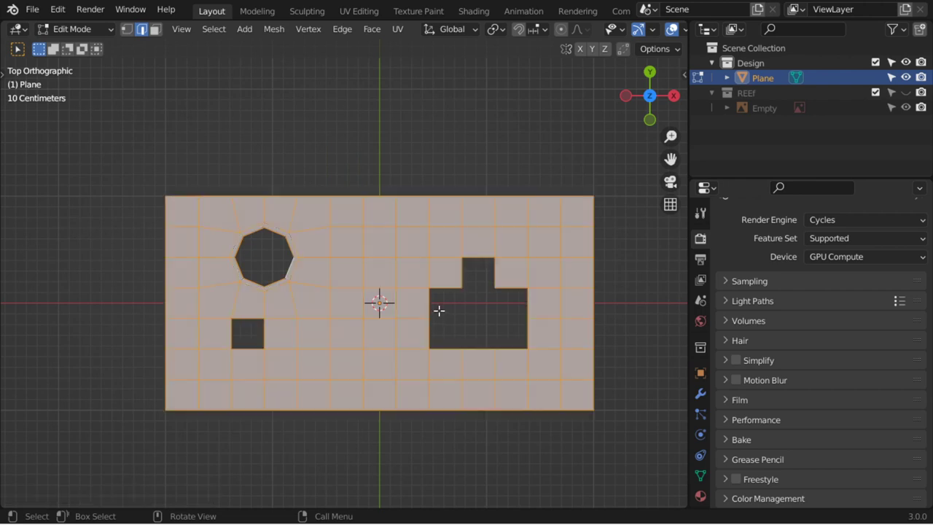
{"action": "key", "text": "alt+a"}
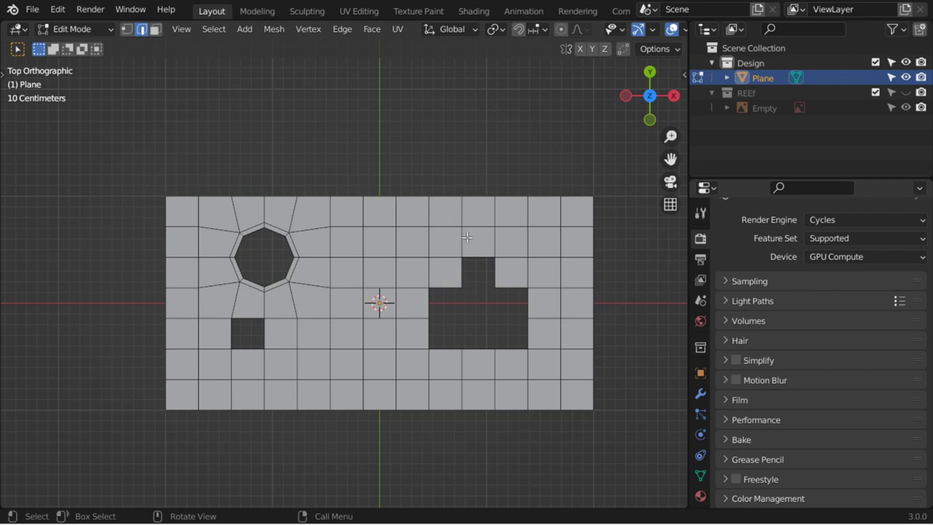
{"action": "key", "text": "a"}
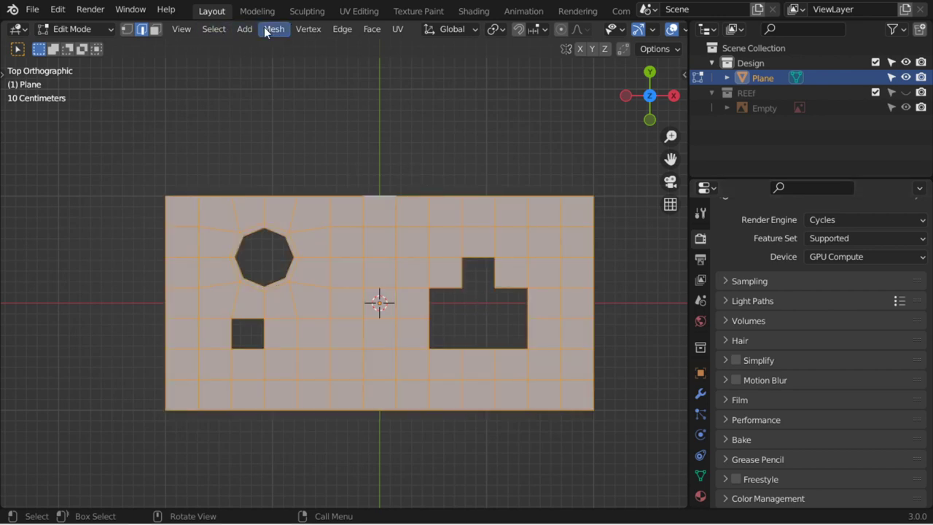
{"action": "key", "text": "F3"}
{"action": "left_click", "coordinate": [487, 216]}
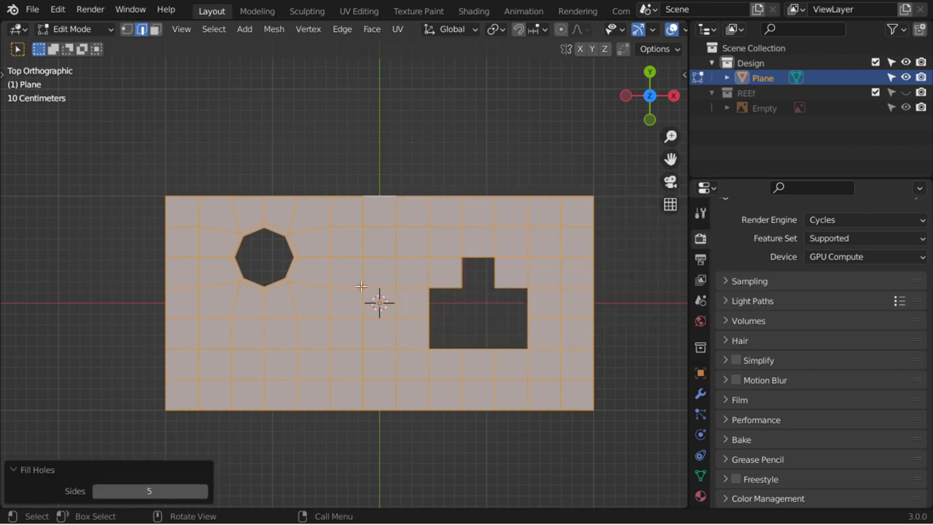
Raise Fill Holes Sides to 8, then 13, then undo the fill and clear the selection
{"action": "left_click_drag", "start_coordinate": [172, 479], "coordinate": [176, 487]}
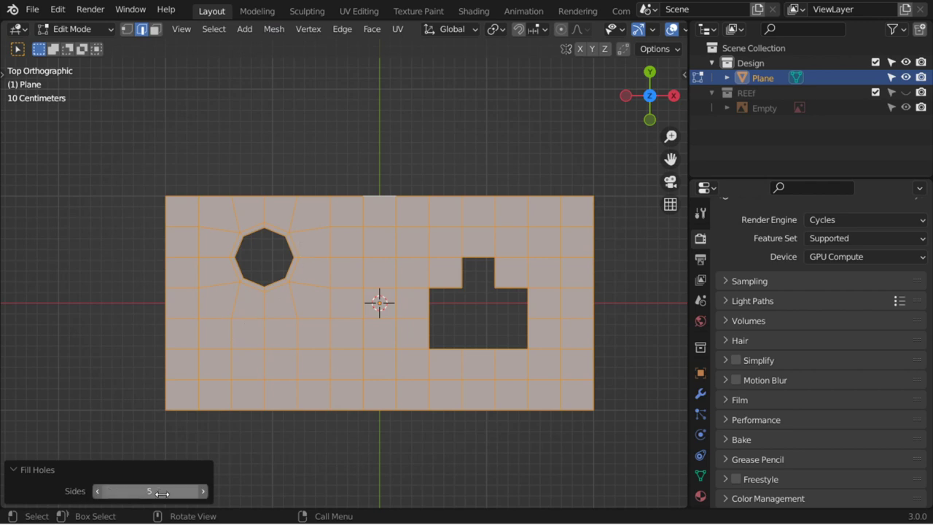
{"action": "left_click", "coordinate": [207, 494]}
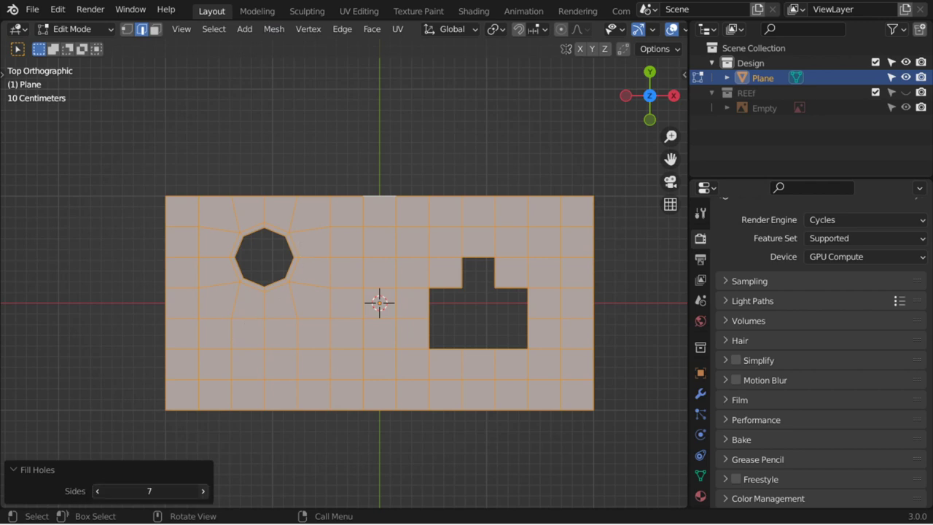
{"action": "left_click", "coordinate": [206, 494]}
{"action": "left_click", "coordinate": [199, 493]}
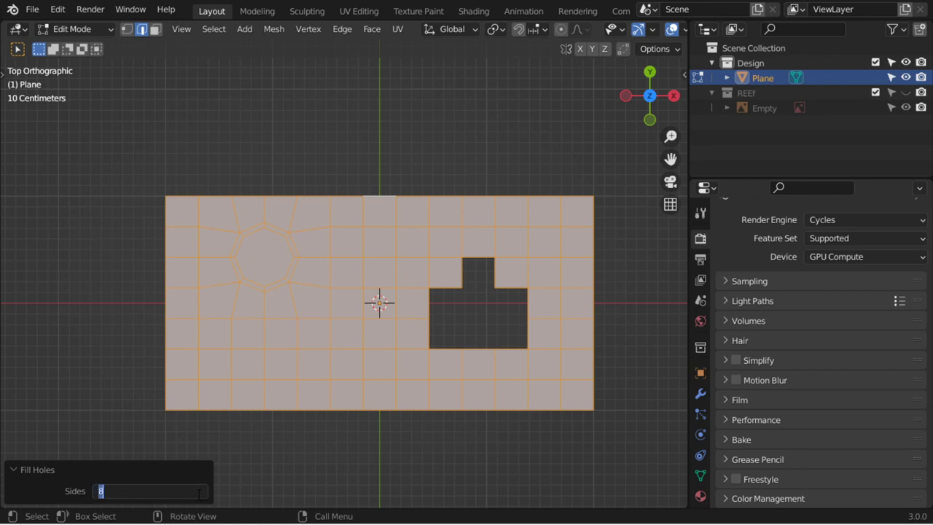
{"action": "left_click", "coordinate": [206, 493]}
{"action": "left_click", "coordinate": [206, 494]}
{"action": "left_click", "coordinate": [206, 493]}
{"action": "left_click", "coordinate": [207, 493]}
{"action": "left_click", "coordinate": [206, 493]}
{"action": "left_click", "coordinate": [206, 493]}
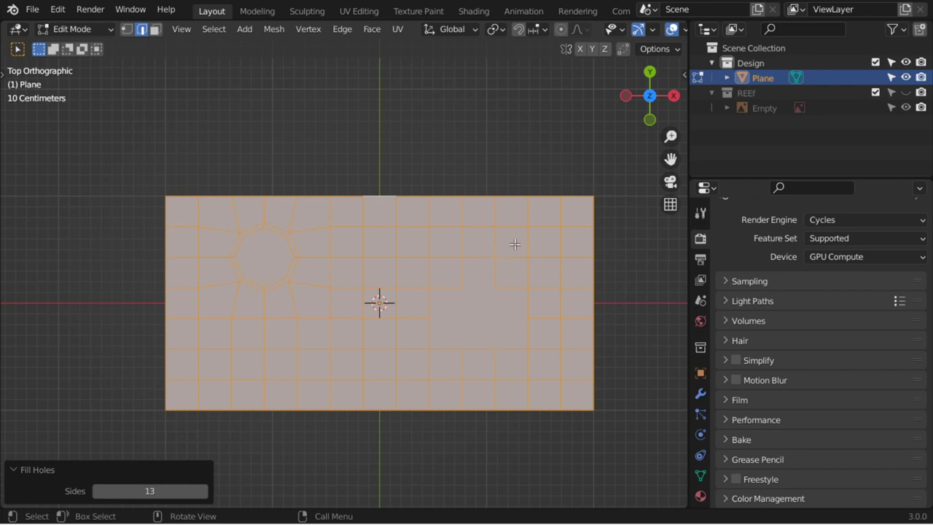
{"action": "key", "text": "ctrl+z"}
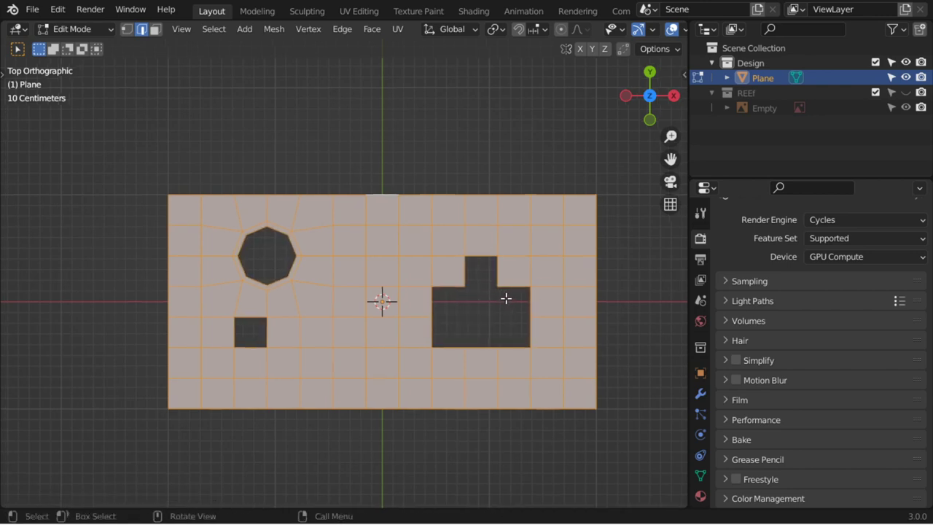
{"action": "key", "text": "ctrl+z"}
Fill the small square hole with a face and select the octagon's inner boundary loop
{"action": "scroll", "coordinate": [445, 306], "scroll_direction": "up", "scroll_amount": 1}
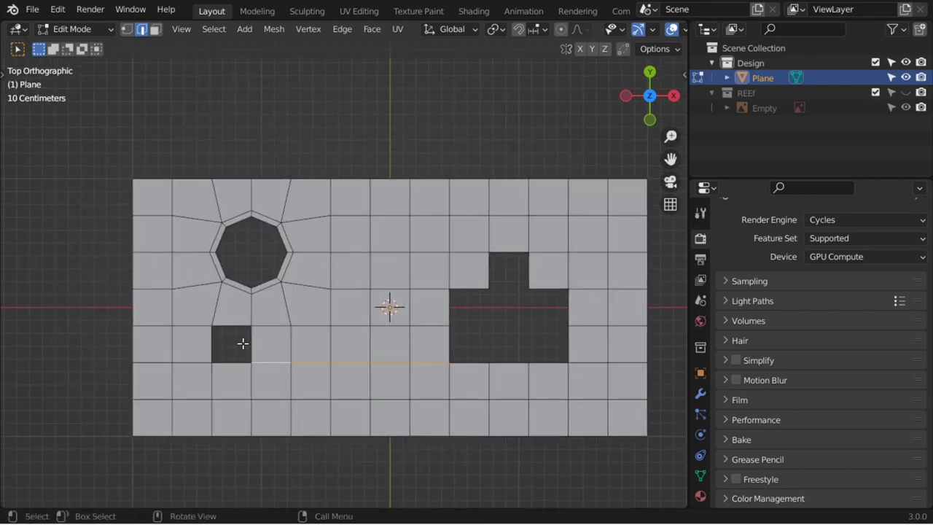
{"action": "left_click", "coordinate": [243, 343], "text": "alt"}
{"action": "key", "text": "f"}
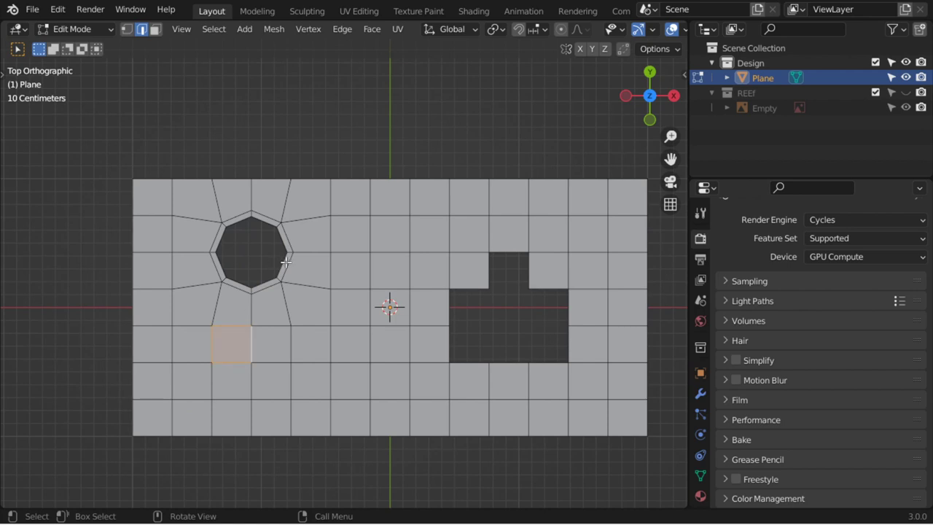
{"action": "left_click", "coordinate": [285, 262], "text": "alt"}
{"action": "left_click", "coordinate": [280, 266], "text": "alt"}
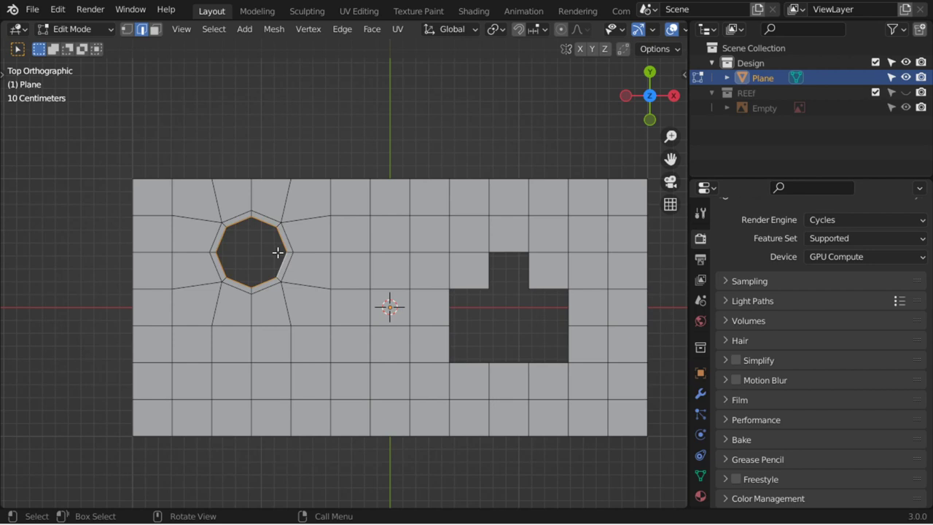
Grid Fill the octagonal hole and step its offset upward
{"action": "key", "text": "F3"}
{"action": "type", "text": "f"}
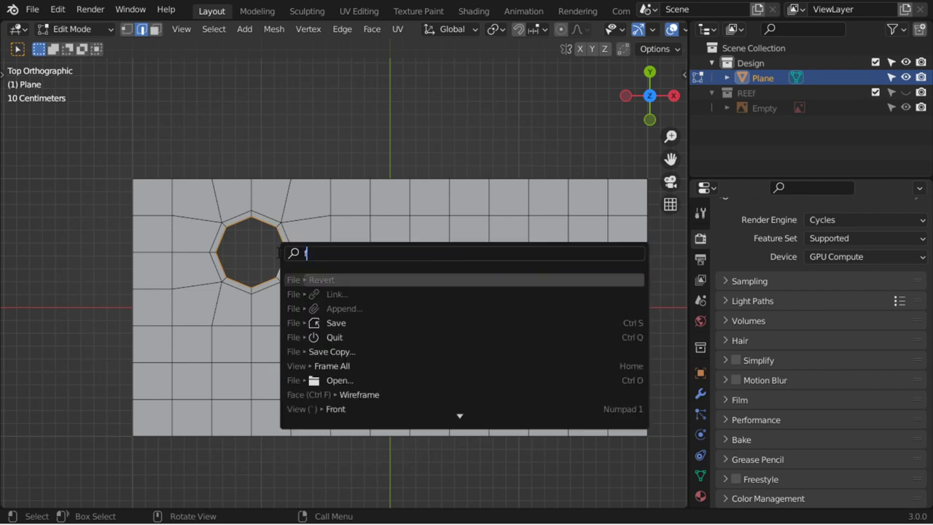
{"action": "type", "text": "ill"}
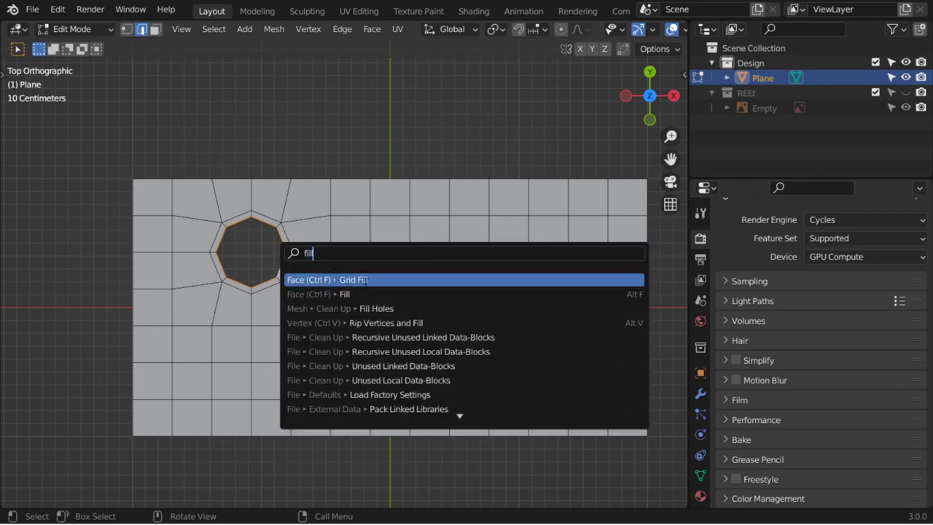
{"action": "left_click", "coordinate": [365, 280]}
{"action": "left_click", "coordinate": [199, 476]}
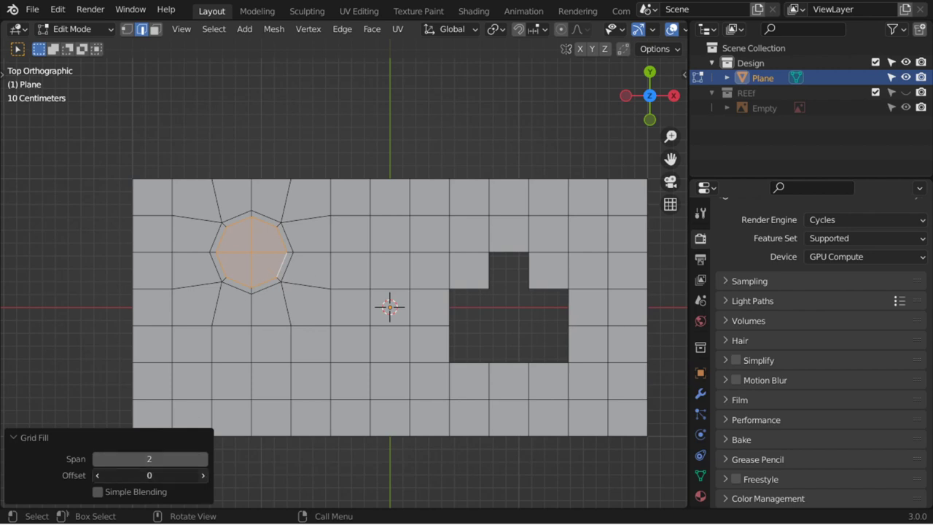
{"action": "left_click", "coordinate": [199, 477]}
{"action": "left_click", "coordinate": [199, 477]}
{"action": "left_click", "coordinate": [198, 477]}
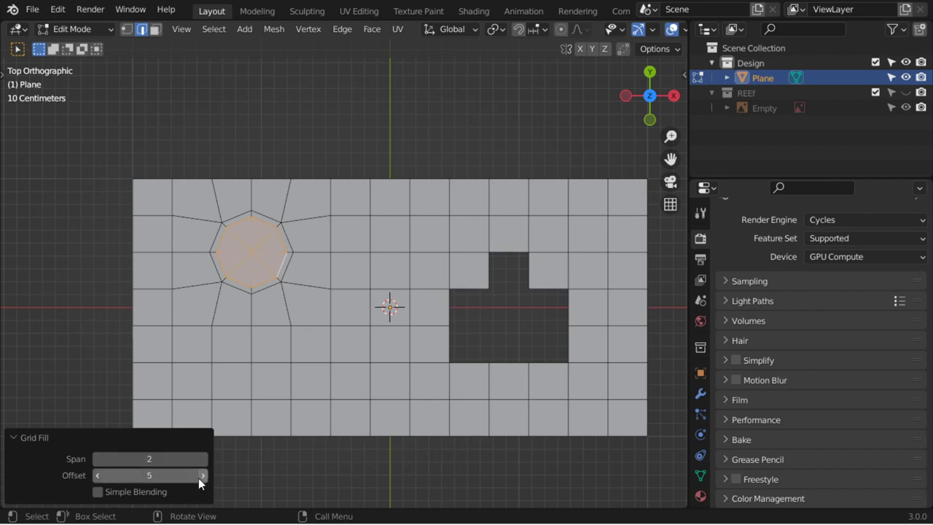
{"action": "left_click", "coordinate": [198, 478]}
{"action": "left_click", "coordinate": [198, 477]}
{"action": "left_click", "coordinate": [199, 477]}
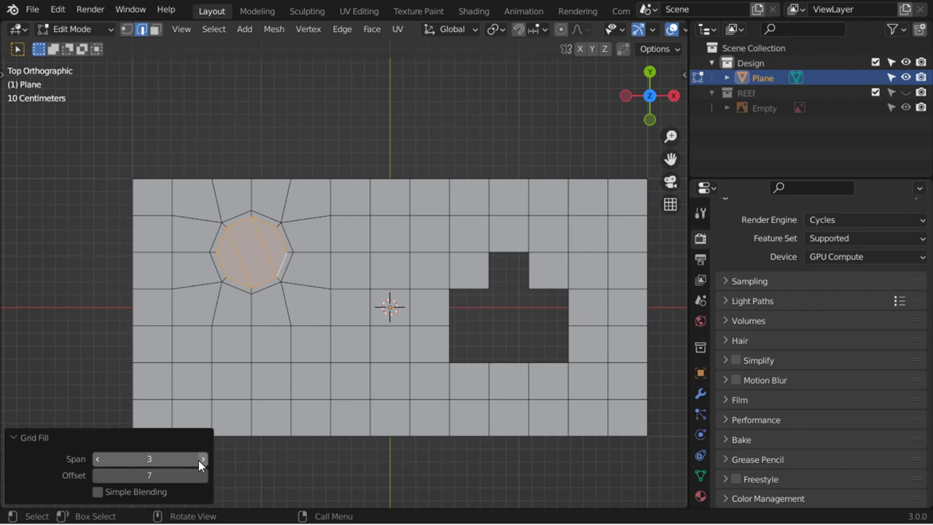
Tune the octagon's grid fill to Span 2 and Offset 11
{"action": "left_click", "coordinate": [95, 458]}
{"action": "left_click", "coordinate": [97, 457]}
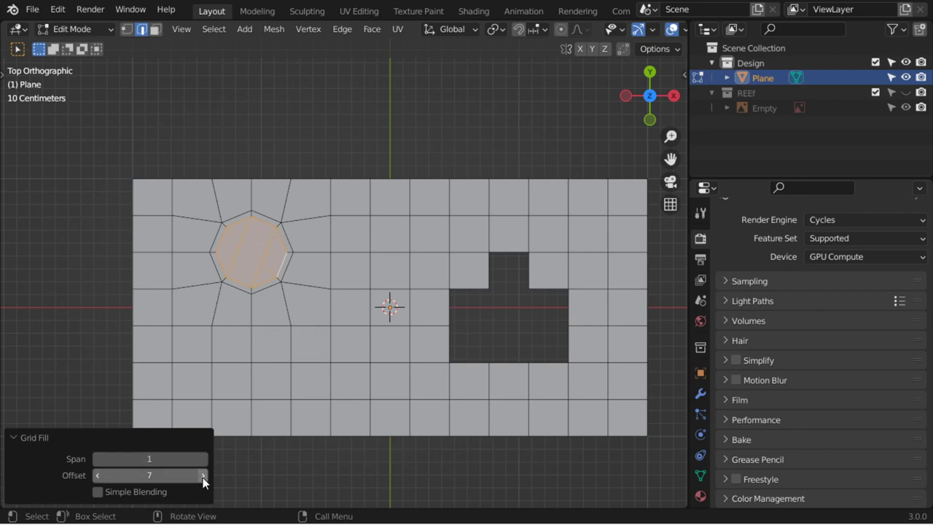
{"action": "left_click", "coordinate": [203, 477]}
{"action": "left_click", "coordinate": [203, 476]}
{"action": "left_click", "coordinate": [204, 476]}
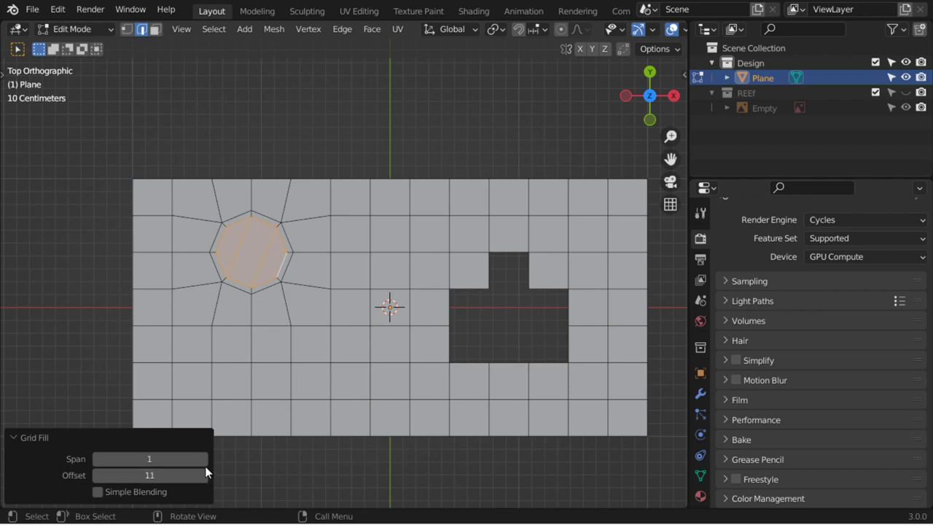
{"action": "left_click", "coordinate": [204, 458]}
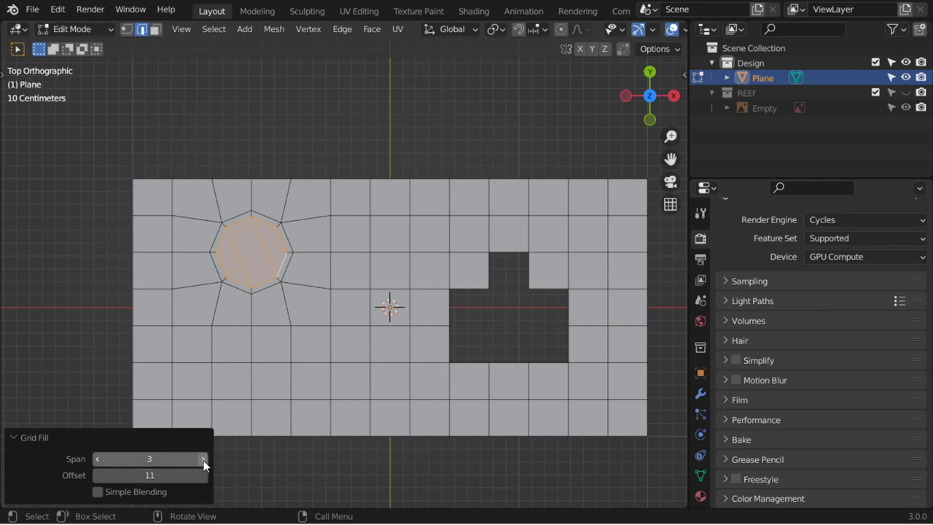
{"action": "left_click", "coordinate": [95, 460]}
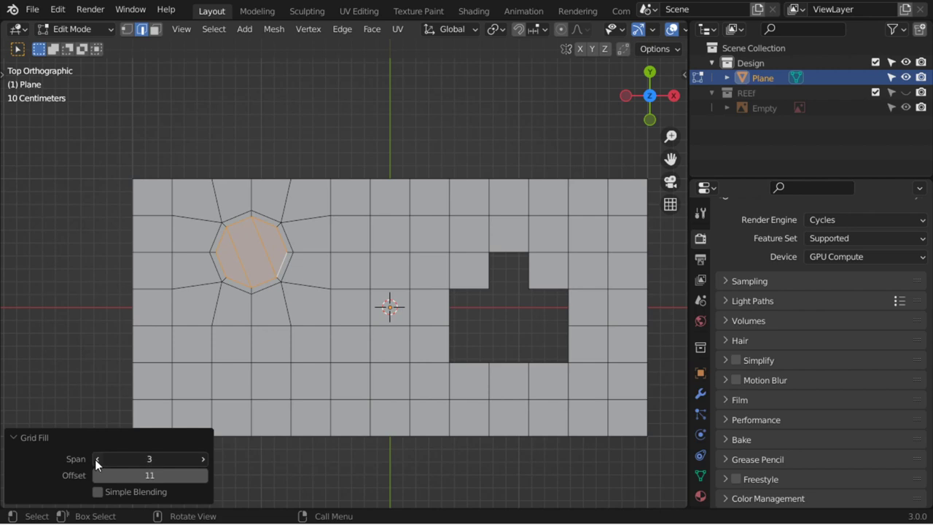
{"action": "left_click", "coordinate": [95, 460]}
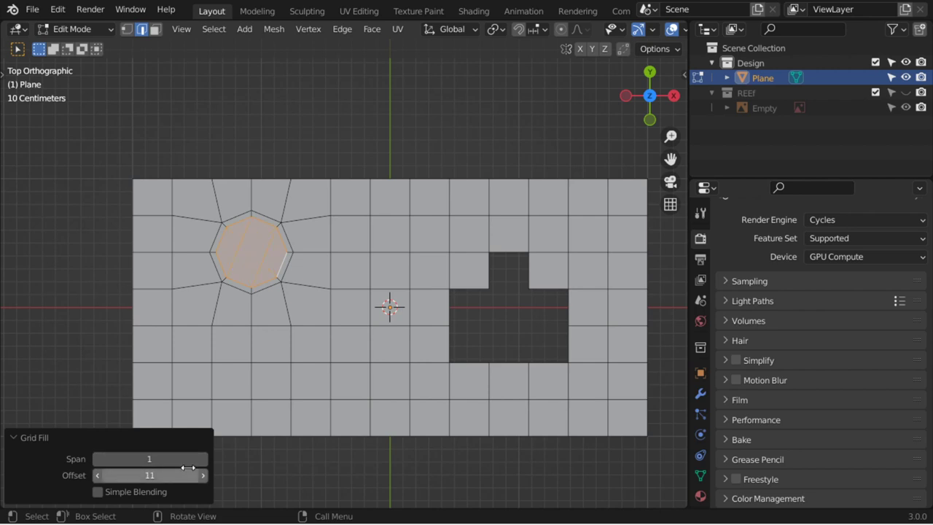
{"action": "left_click", "coordinate": [202, 459]}
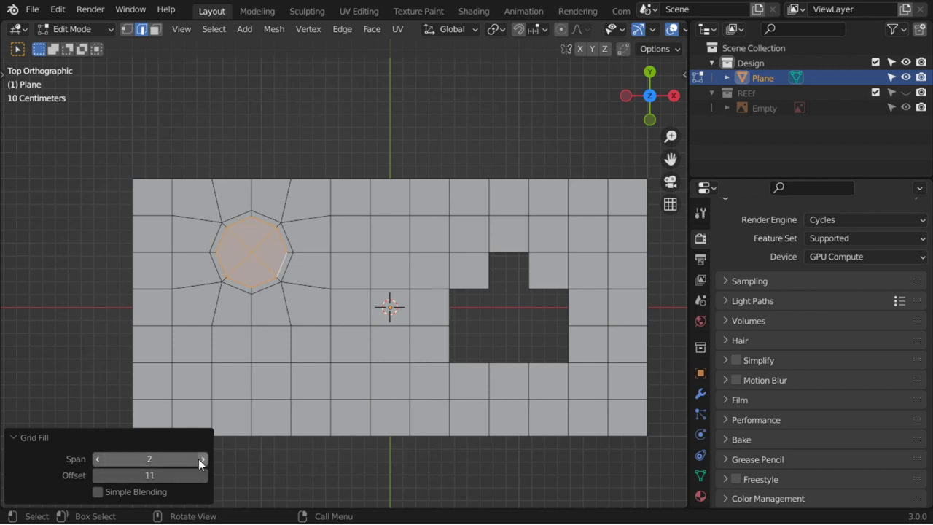
{"action": "left_click", "coordinate": [567, 313], "text": "alt"}
Grid-fill the whole T-shaped hole boundary, settling on Span 3 and Offset 2
{"action": "left_click", "coordinate": [533, 277], "text": "alt"}
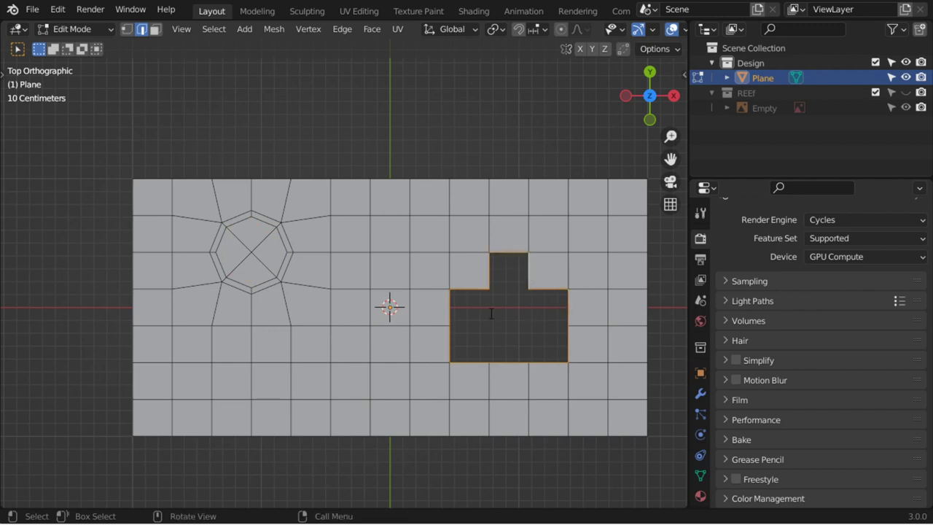
{"action": "key", "text": "F3"}
{"action": "key", "text": "Return"}
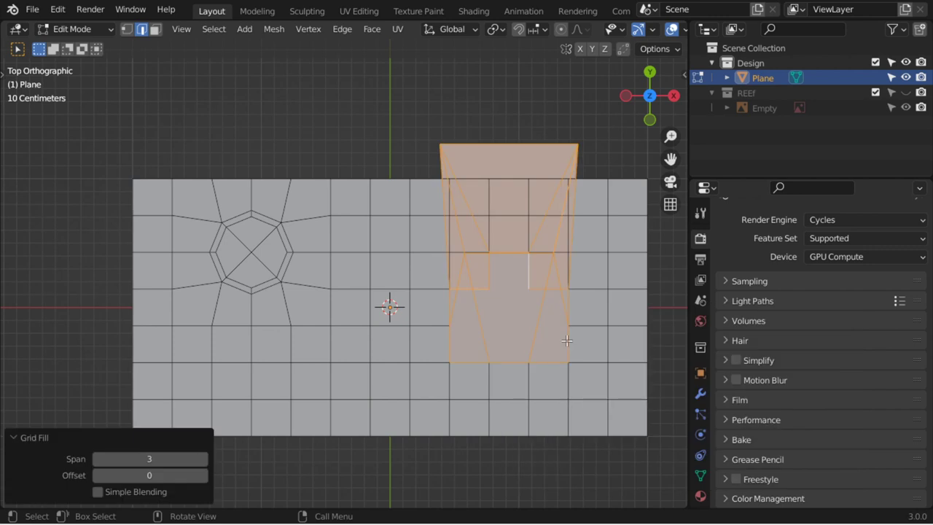
{"action": "left_click", "coordinate": [200, 479]}
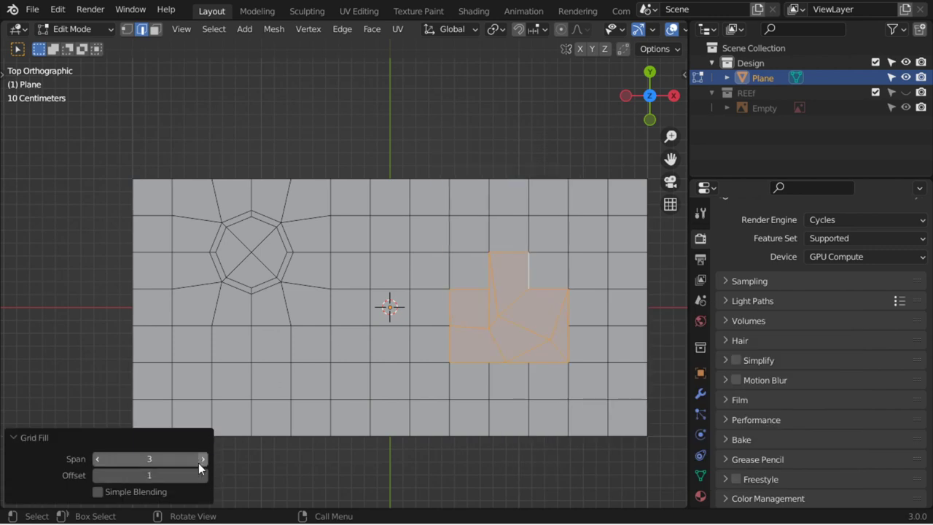
{"action": "left_click", "coordinate": [201, 462]}
{"action": "left_click", "coordinate": [95, 461]}
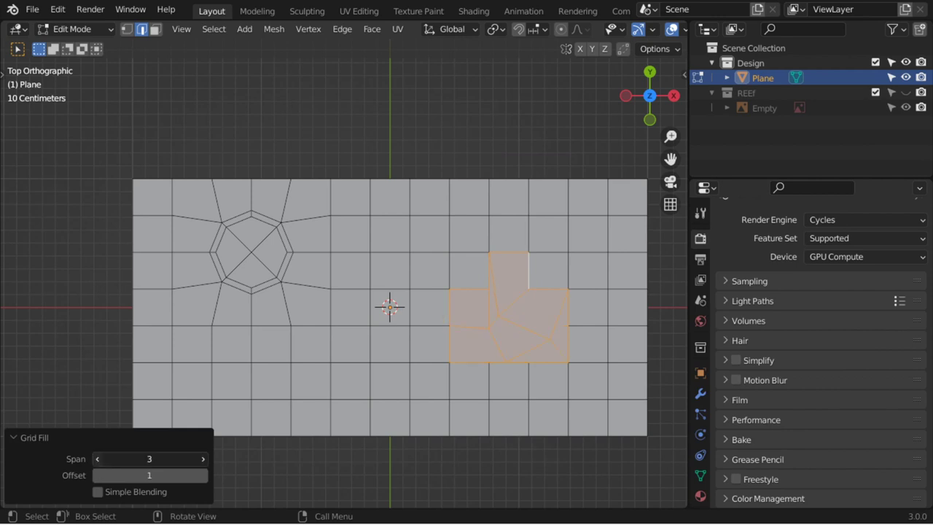
{"action": "left_click", "coordinate": [96, 461]}
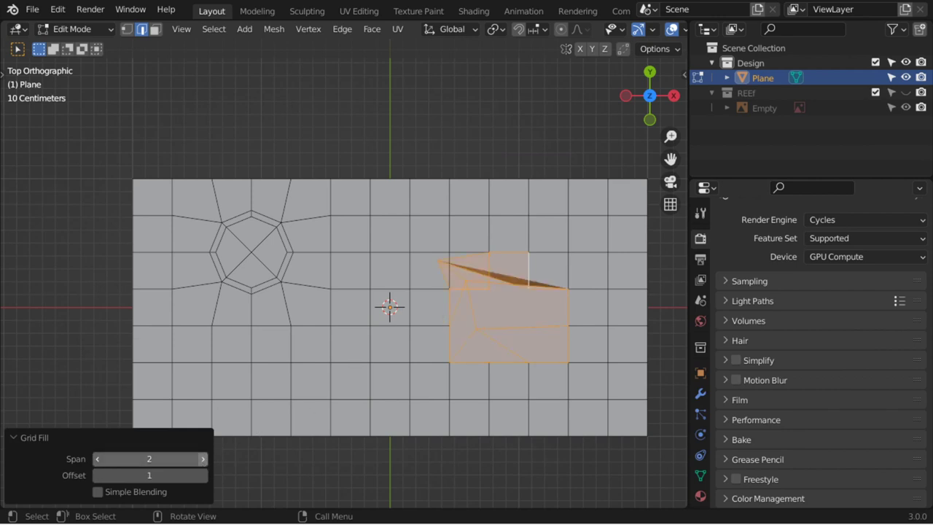
{"action": "left_click", "coordinate": [204, 458]}
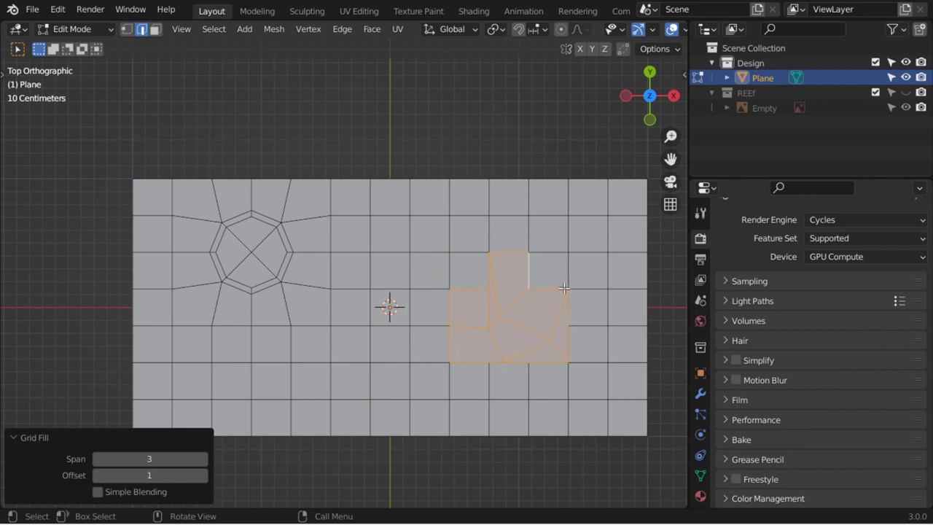
{"action": "left_click", "coordinate": [205, 475]}
Box-select the messy T-shaped fill in vertex mode and delete its inner vertices
{"action": "key", "text": "ctrl+z"}
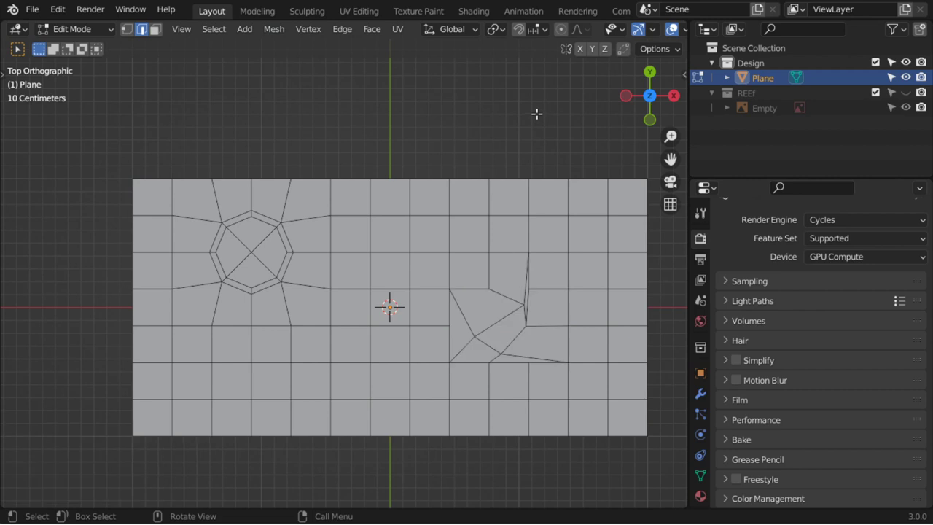
{"action": "key", "text": "b"}
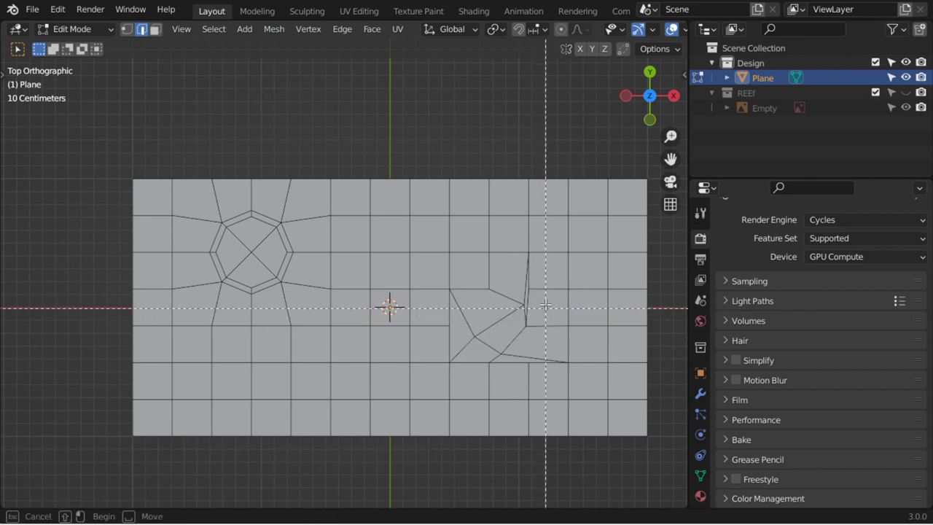
{"action": "left_click_drag", "start_coordinate": [546, 301], "coordinate": [462, 351]}
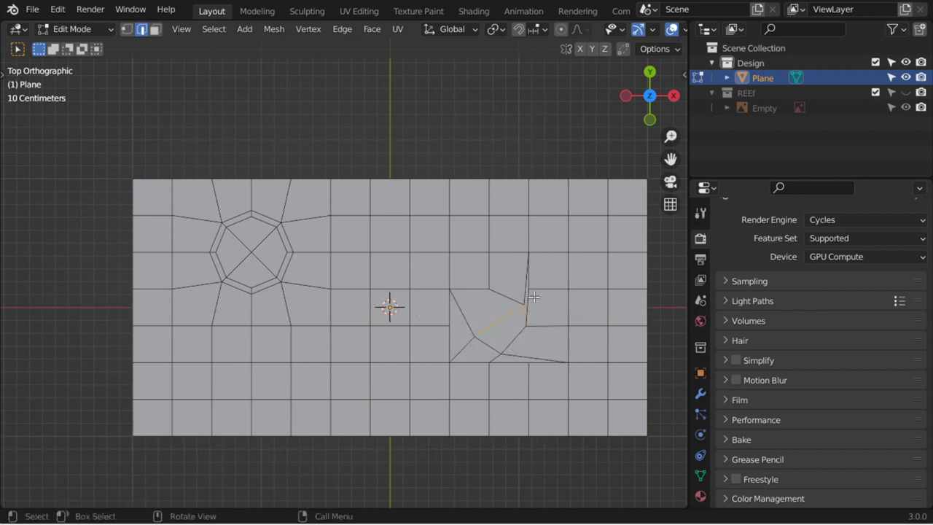
{"action": "key", "text": "1"}
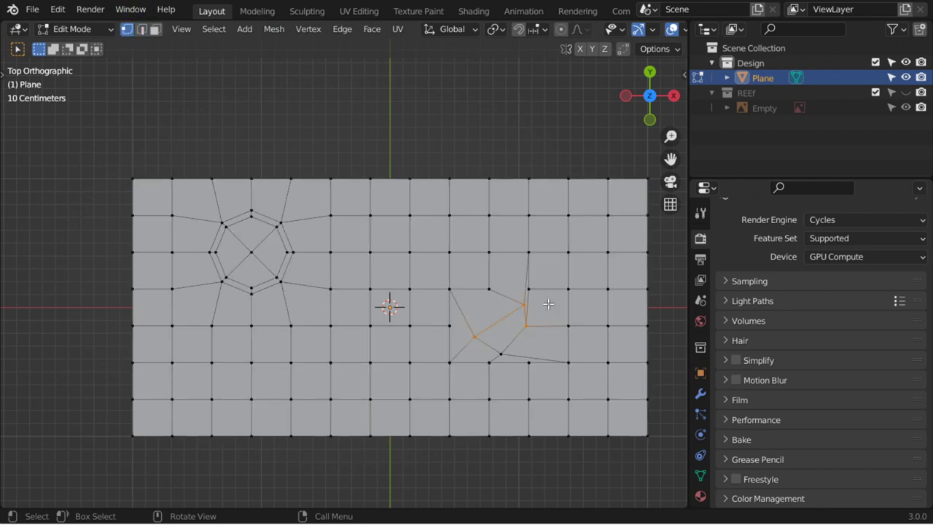
{"action": "key", "text": "b"}
{"action": "left_click_drag", "start_coordinate": [548, 303], "coordinate": [461, 355]}
{"action": "key", "text": "x"}
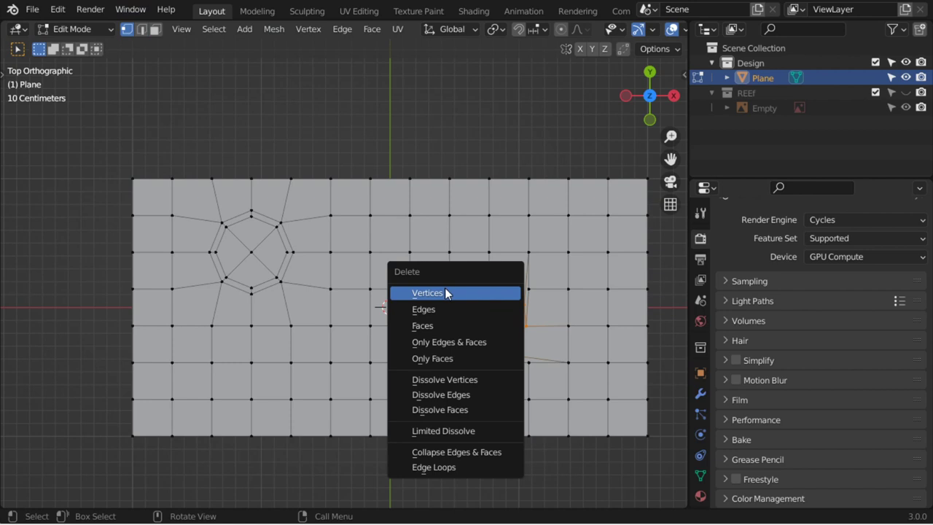
{"action": "left_click", "coordinate": [446, 293]}
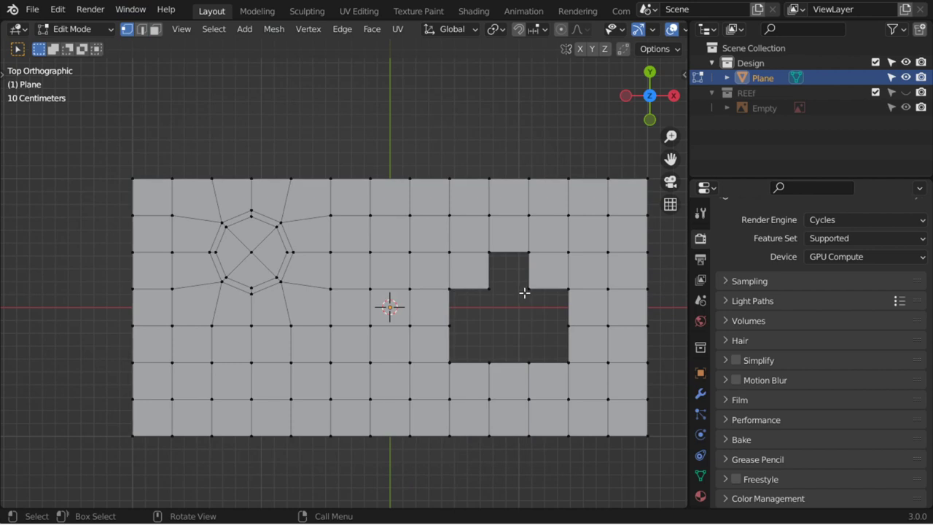
Fill the notch's four corner vertices with a face and select the rectangular hole's boundary
{"action": "left_click", "coordinate": [526, 290]}
{"action": "left_click", "coordinate": [520, 257], "text": "shift"}
{"action": "left_click", "coordinate": [495, 253], "text": "shift"}
{"action": "left_click", "coordinate": [506, 285], "text": "shift"}
{"action": "key", "text": "f"}
{"action": "left_click", "coordinate": [545, 289], "text": "alt"}
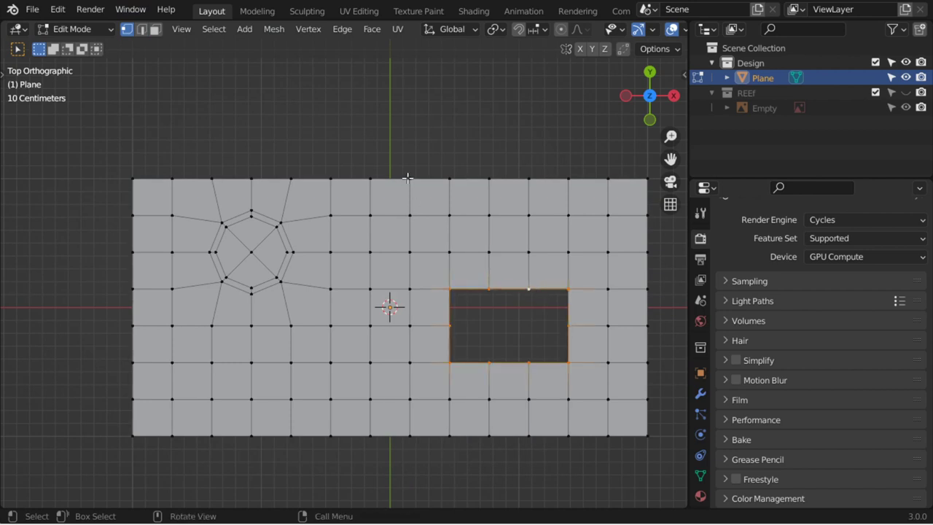
{"action": "key", "text": "F3"}
Grid-fill the rectangular hole with offset 1, trying spans from 1 to 4
{"action": "key", "text": "Return"}
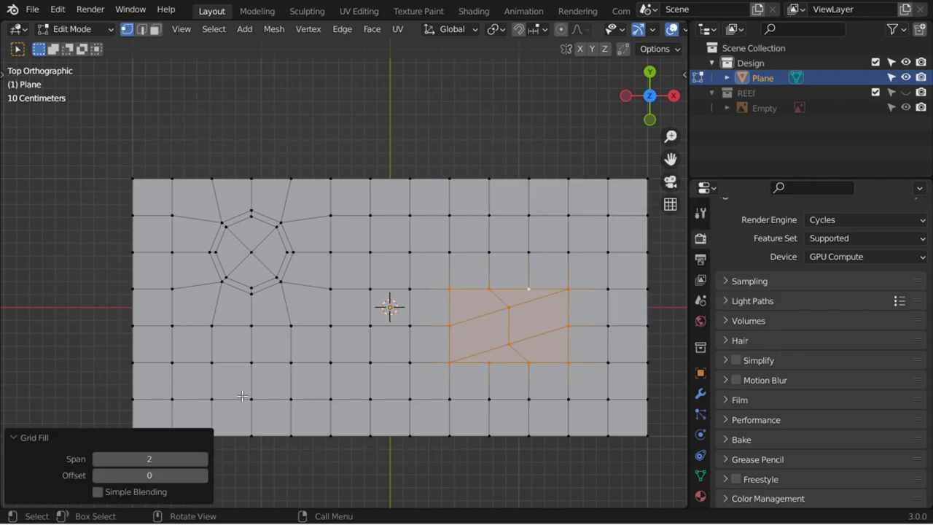
{"action": "left_click", "coordinate": [203, 476]}
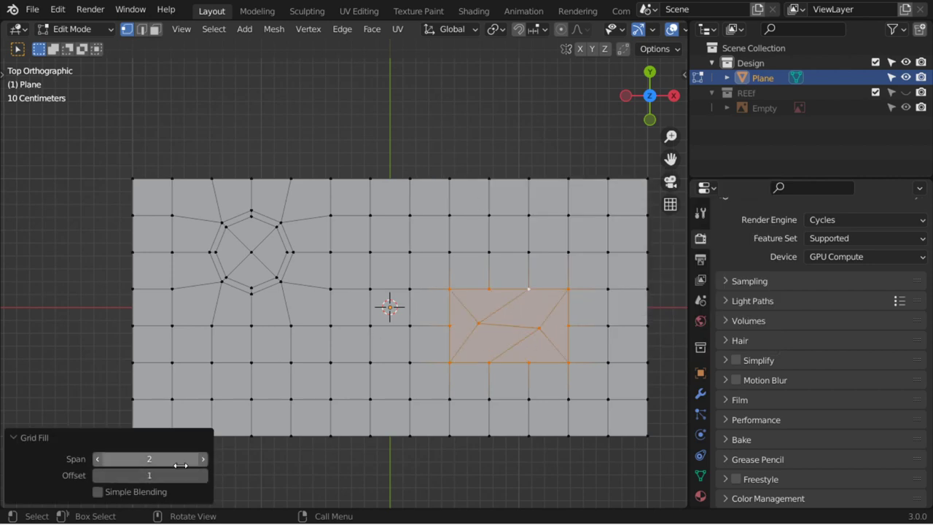
{"action": "left_click", "coordinate": [203, 458]}
{"action": "left_click", "coordinate": [203, 458]}
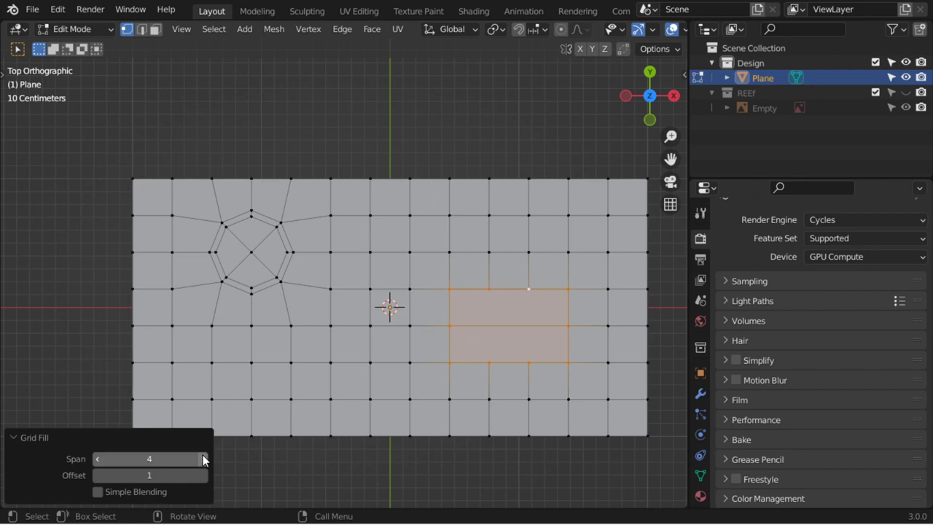
{"action": "left_click", "coordinate": [204, 459]}
{"action": "left_click", "coordinate": [97, 459]}
{"action": "left_click", "coordinate": [95, 459]}
{"action": "left_click", "coordinate": [95, 459]}
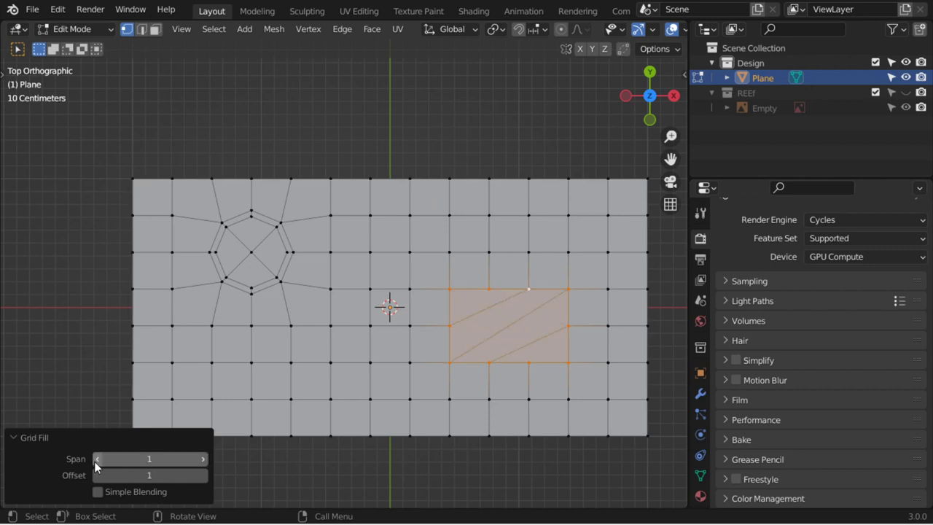
{"action": "left_click", "coordinate": [200, 458]}
{"action": "left_click", "coordinate": [201, 458]}
Settle the rectangle's grid fill on Span 2 and Offset 2, then select a plane edge
{"action": "left_click", "coordinate": [202, 475]}
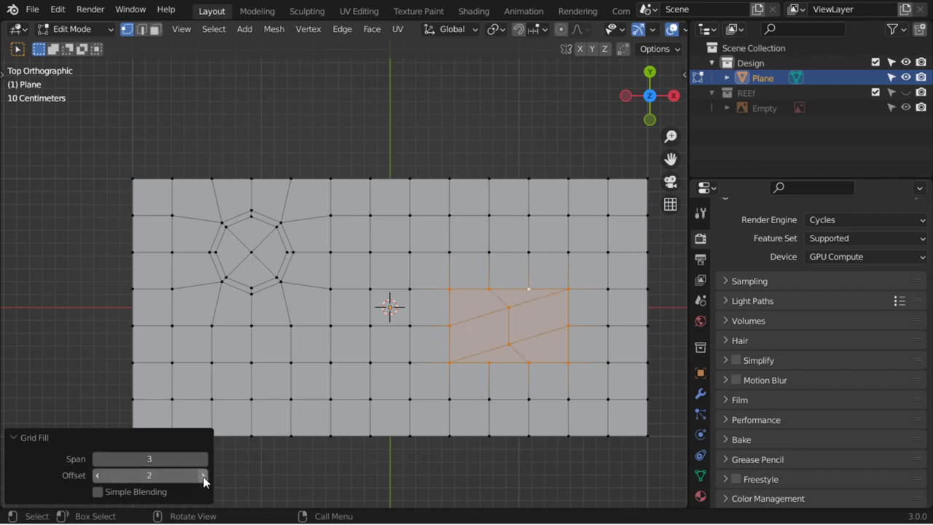
{"action": "left_click", "coordinate": [96, 458]}
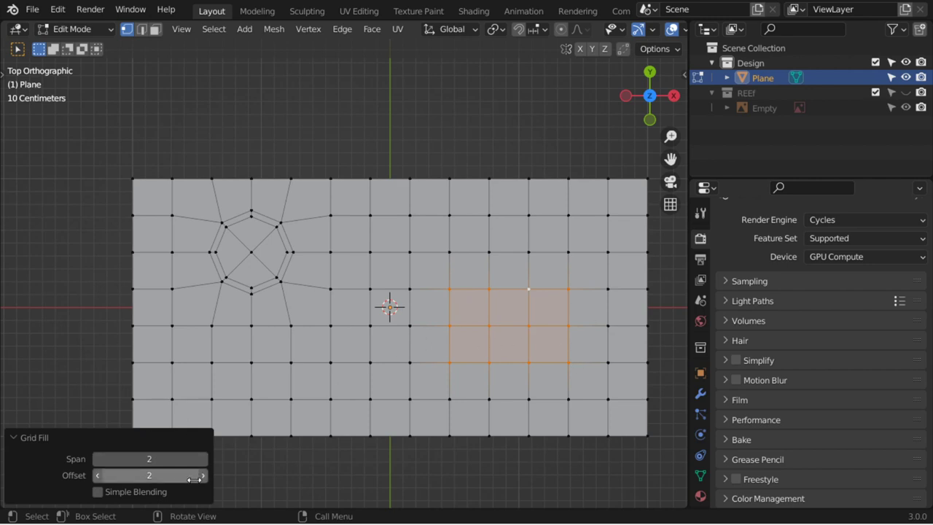
{"action": "left_click", "coordinate": [203, 476]}
{"action": "left_click", "coordinate": [99, 476]}
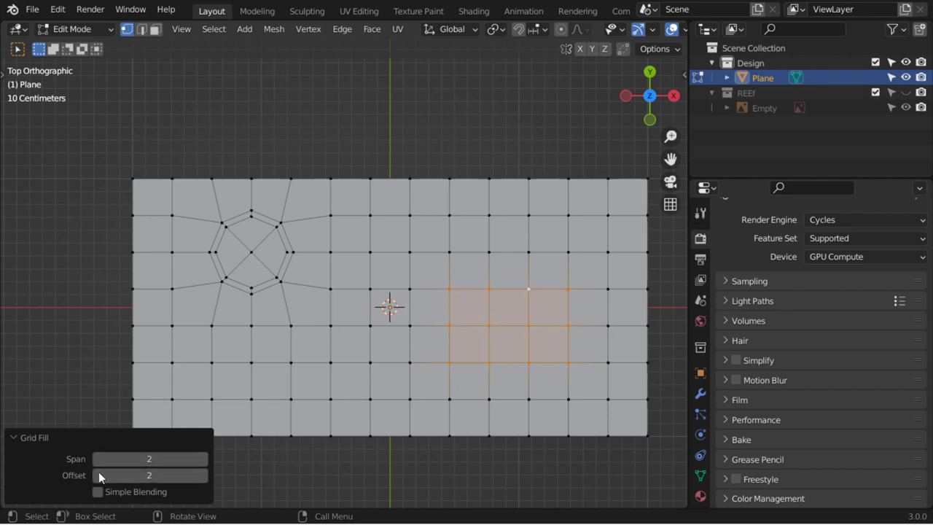
{"action": "left_click", "coordinate": [530, 325]}
{"action": "left_click", "coordinate": [489, 325], "text": "shift"}
Rip two plane edges free and lift them into triangular ridges
{"action": "mouse_move", "coordinate": [489, 325]}
{"action": "middle_mouse_down"}
{"action": "mouse_move", "coordinate": [556, 270]}
{"action": "mouse_move", "coordinate": [493, 200]}
{"action": "mouse_move", "coordinate": [349, 337]}
{"action": "mouse_move", "coordinate": [229, 206]}
{"action": "mouse_move", "coordinate": [463, 338]}
{"action": "middle_mouse_up"}
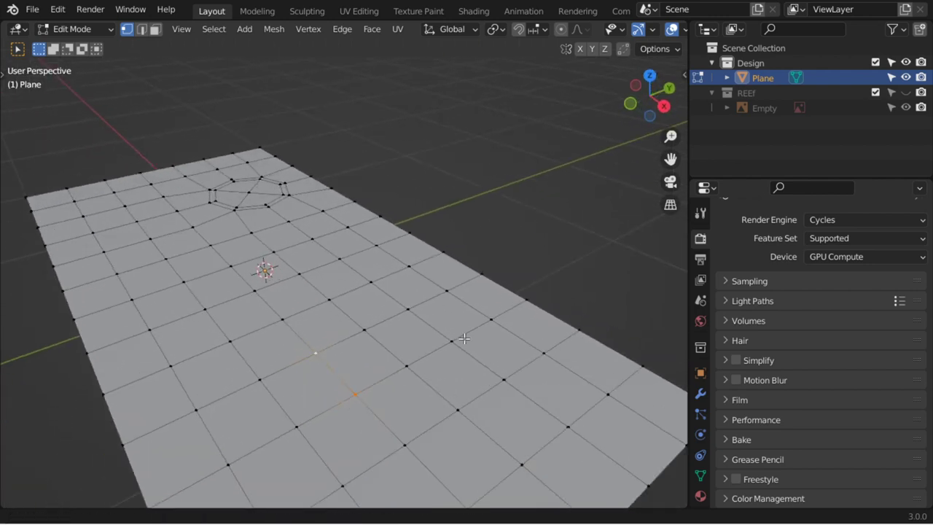
{"action": "left_click", "coordinate": [485, 373]}
{"action": "left_click", "coordinate": [463, 344], "text": "shift"}
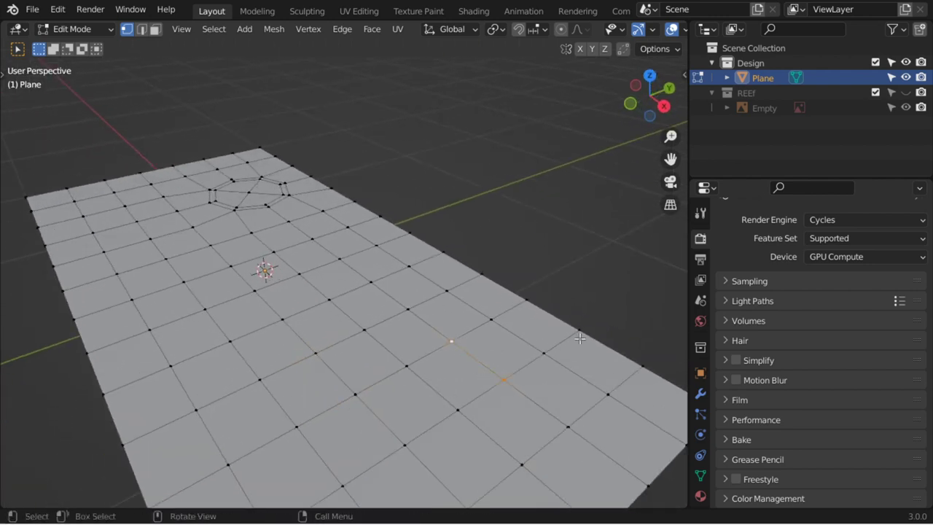
{"action": "key", "text": "e"}
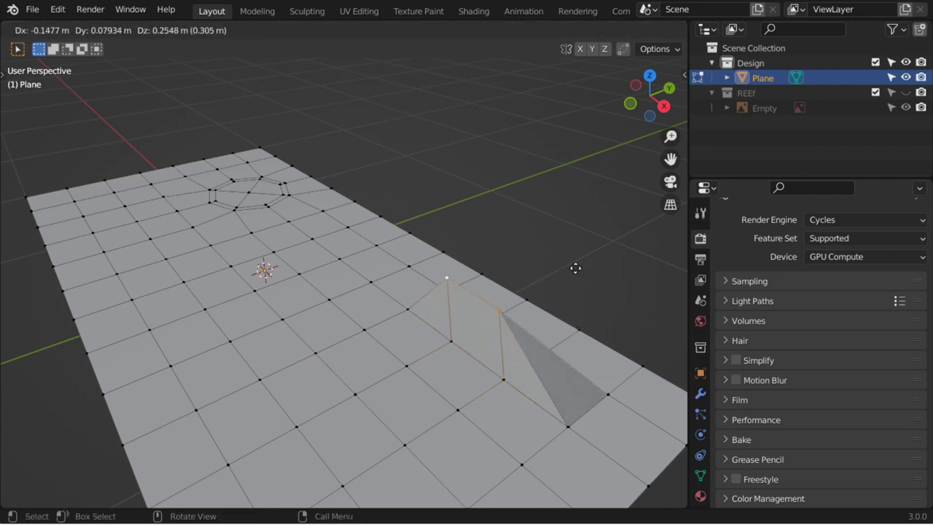
{"action": "left_click", "coordinate": [578, 240]}
{"action": "left_click", "coordinate": [303, 346]}
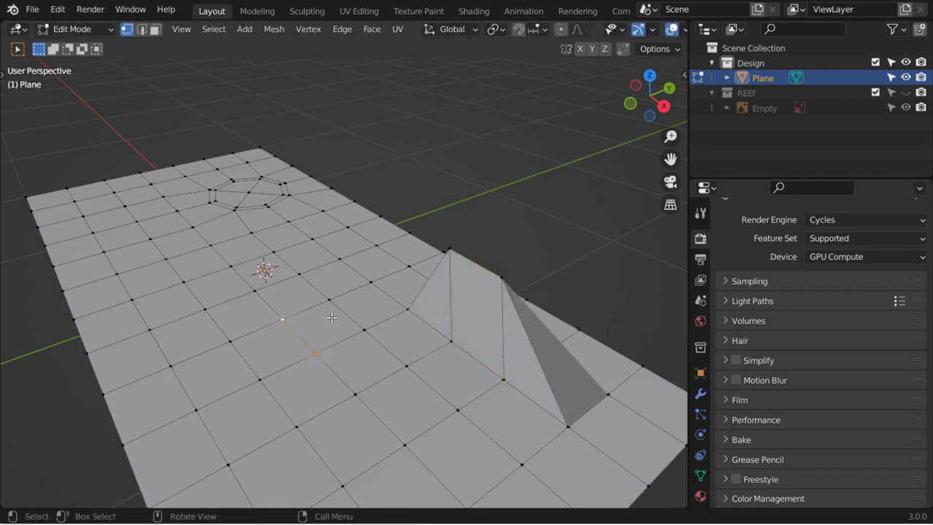
{"action": "key", "text": "e"}
{"action": "left_click", "coordinate": [335, 244]}
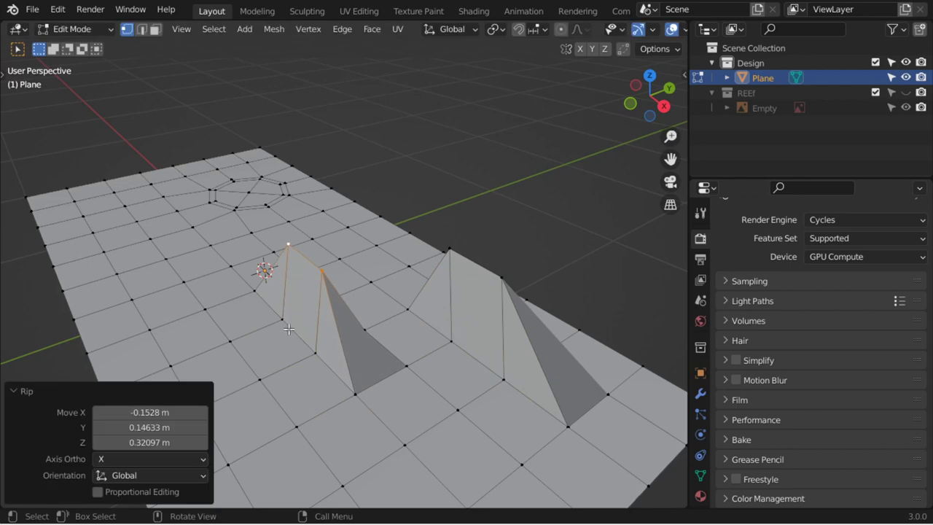
Rip a third edge and raise it about 0.22 m along Z into a fold
{"action": "left_click", "coordinate": [277, 366]}
{"action": "key", "text": "e"}
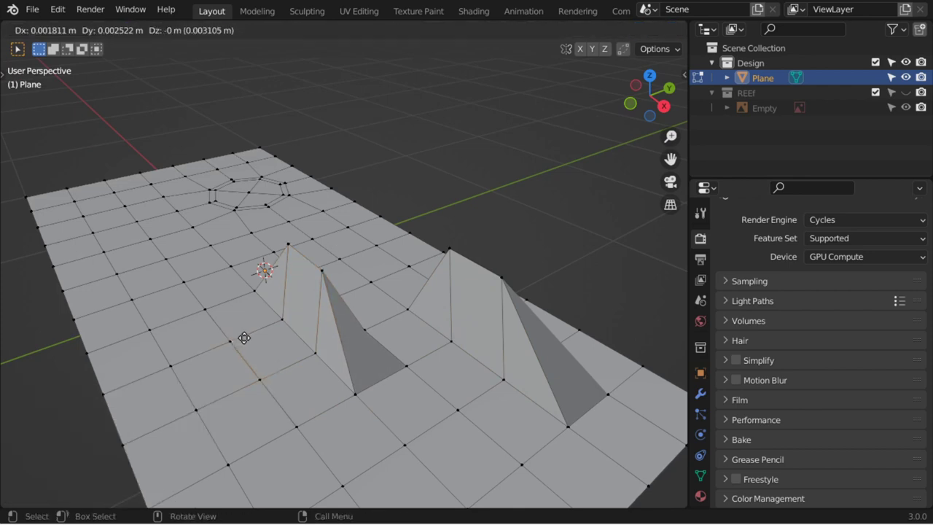
{"action": "key", "text": "z"}
{"action": "left_click", "coordinate": [254, 296]}
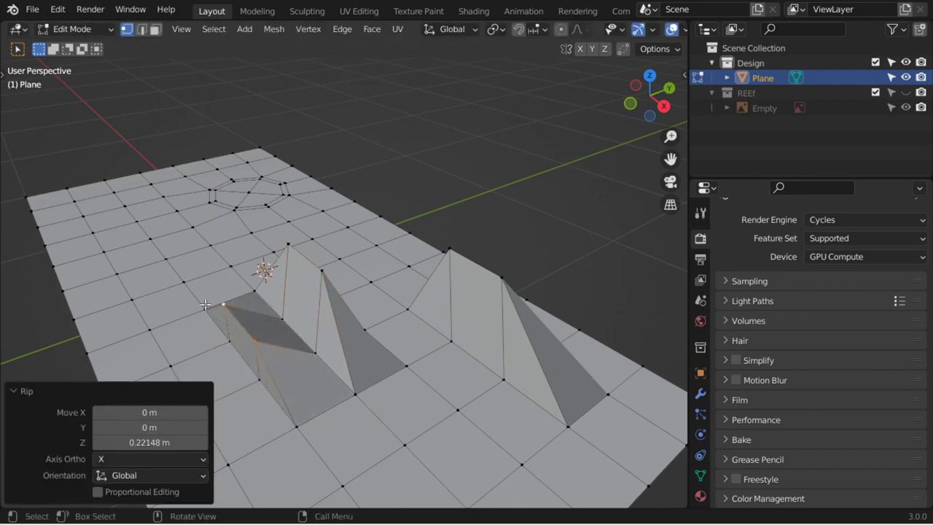
{"action": "mouse_move", "coordinate": [206, 305]}
{"action": "middle_mouse_down"}
{"action": "mouse_move", "coordinate": [302, 289]}
{"action": "mouse_move", "coordinate": [333, 209]}
{"action": "middle_mouse_up"}
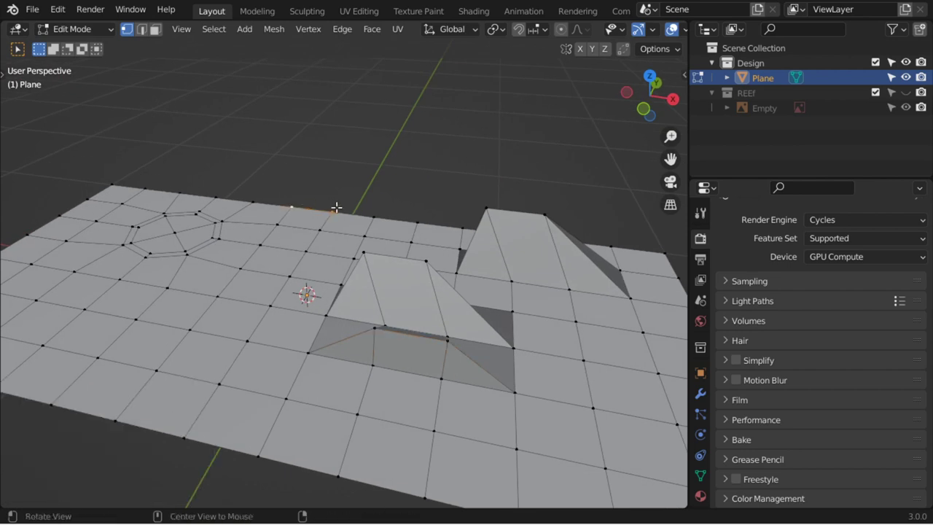
Rip a border edge about 0.44 m along Y into a tab, and the next edge along Z
{"action": "key", "text": "v"}
{"action": "key", "text": "y"}
{"action": "left_click", "coordinate": [372, 207]}
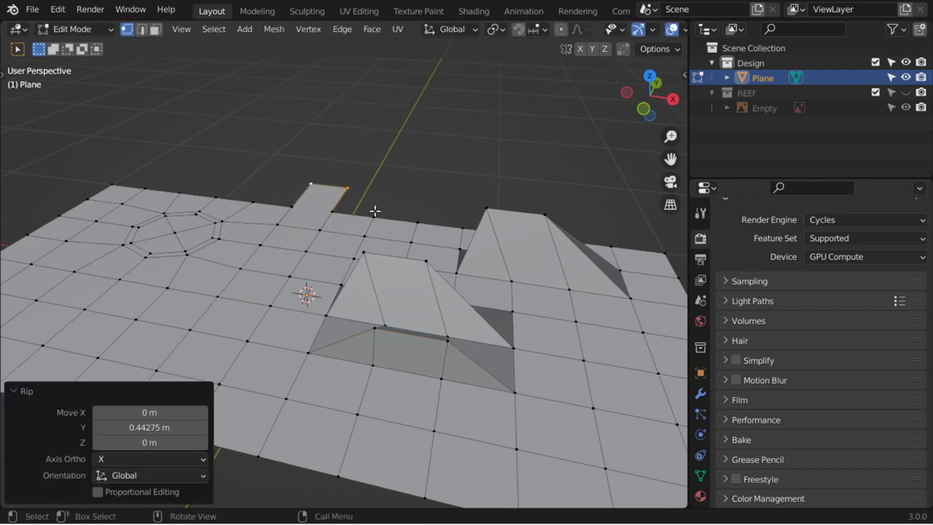
{"action": "left_click", "coordinate": [383, 214]}
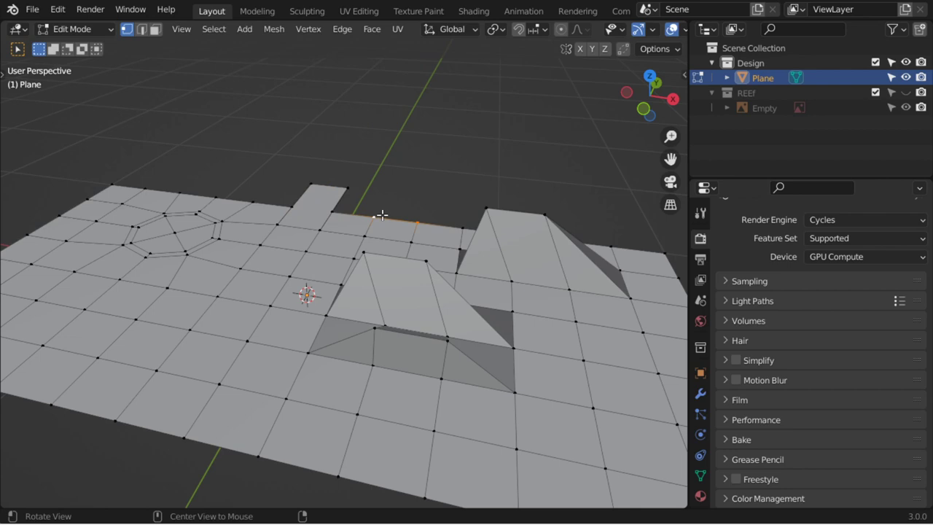
{"action": "key", "text": "e"}
{"action": "key", "text": "z"}
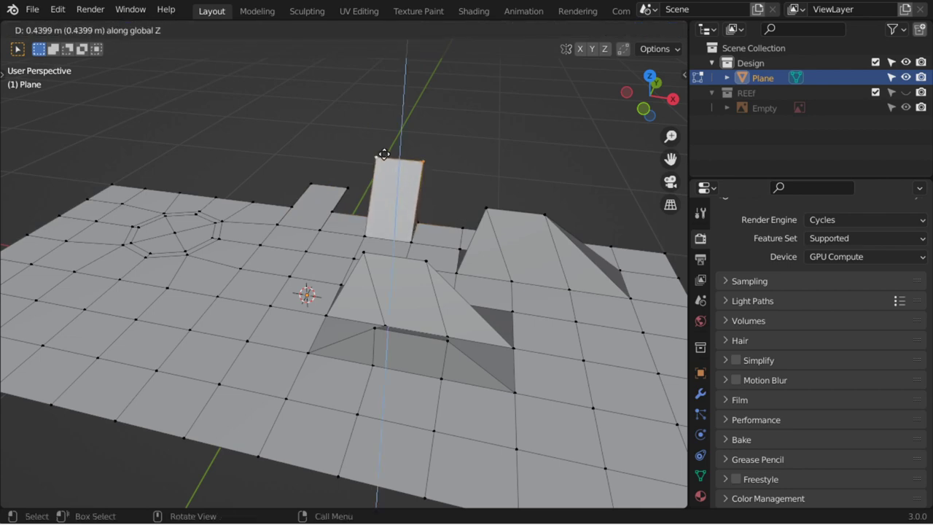
{"action": "left_click", "coordinate": [403, 227]}
{"action": "mouse_move", "coordinate": [403, 226]}
{"action": "middle_mouse_down"}
{"action": "mouse_move", "coordinate": [329, 274]}
{"action": "mouse_move", "coordinate": [322, 252]}
{"action": "middle_mouse_up"}
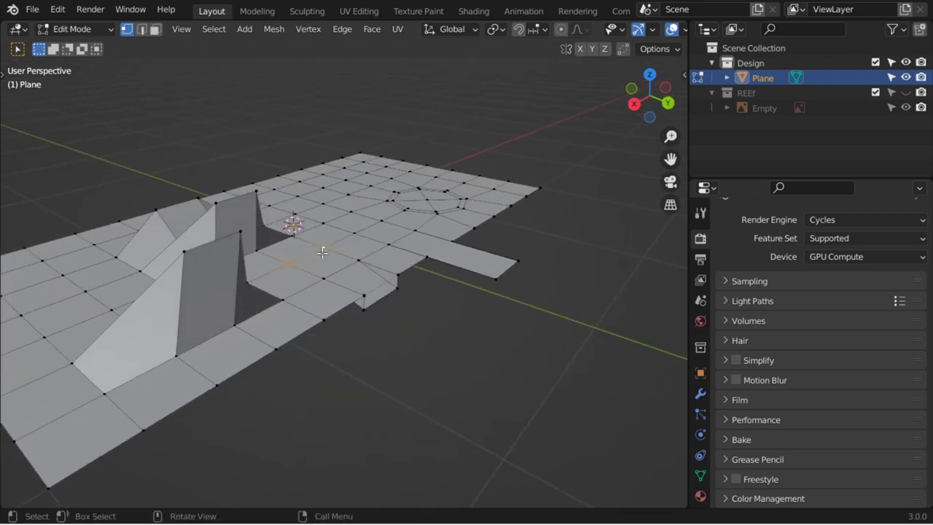
Rip an interior edge down about 0.067 m to open a slit, then cancel a second rip
{"action": "key", "text": "g"}
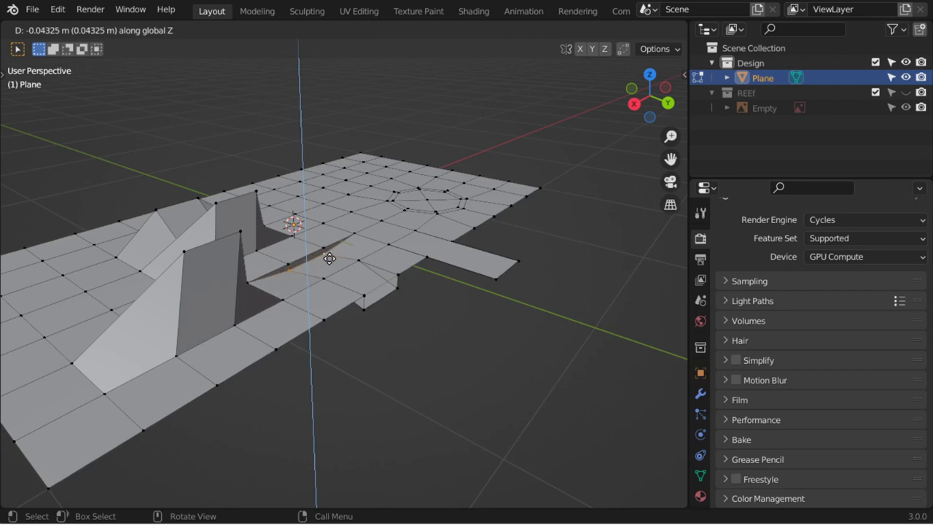
{"action": "left_click", "coordinate": [328, 257]}
{"action": "mouse_move", "coordinate": [327, 256]}
{"action": "middle_mouse_down", "text": "shift"}
{"action": "mouse_move", "coordinate": [394, 210]}
{"action": "mouse_move", "coordinate": [373, 228]}
{"action": "middle_mouse_up", "text": "shift"}
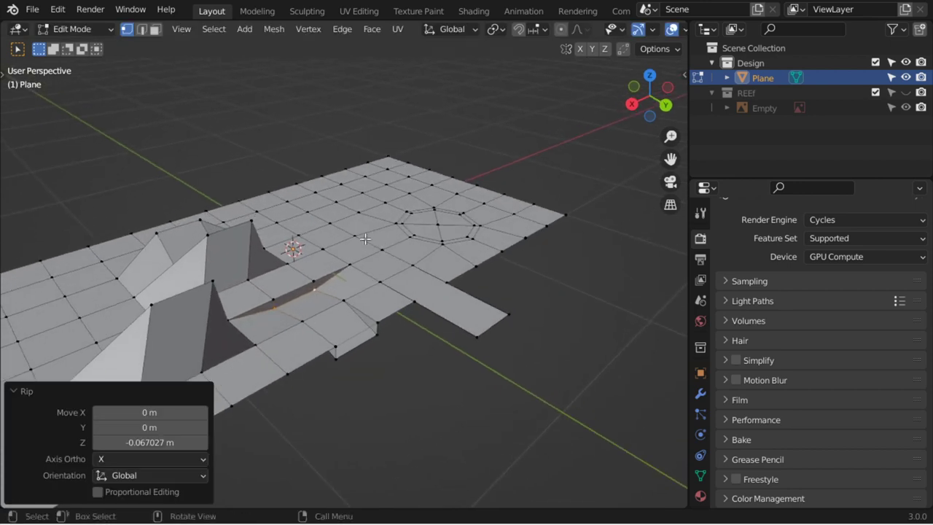
{"action": "key", "text": "g"}
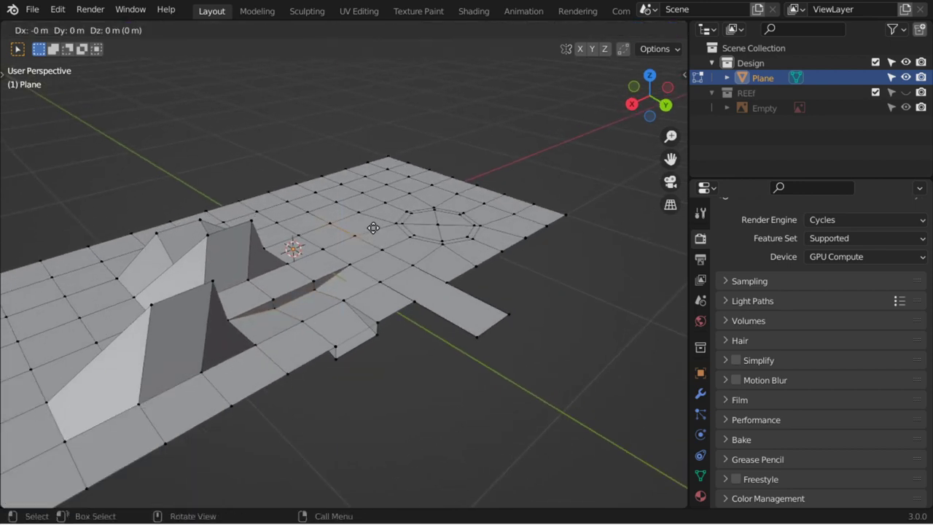
{"action": "key", "text": "z"}
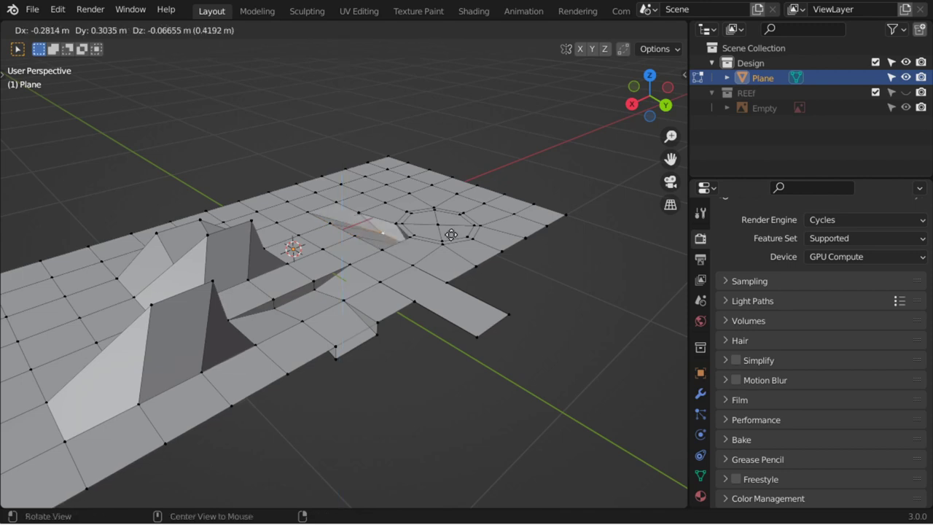
{"action": "key", "text": "y"}
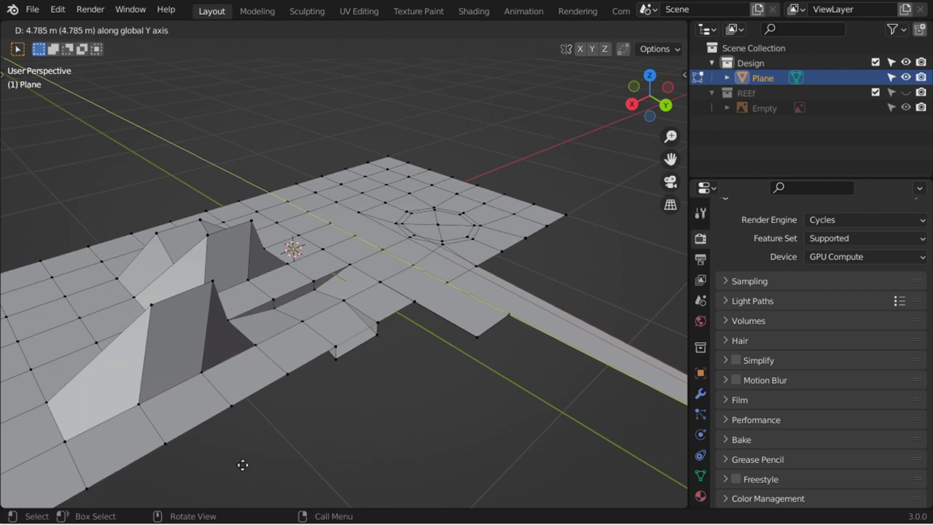
{"action": "key", "text": "Escape"}
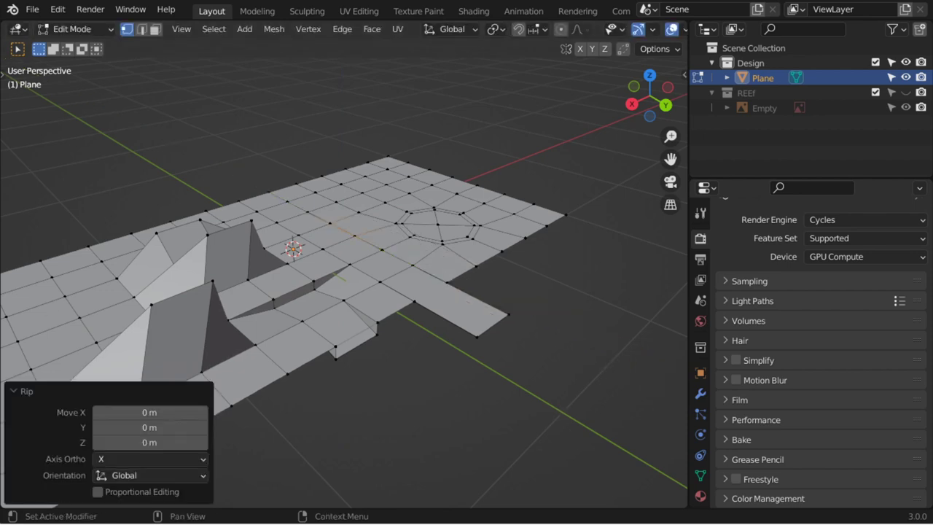